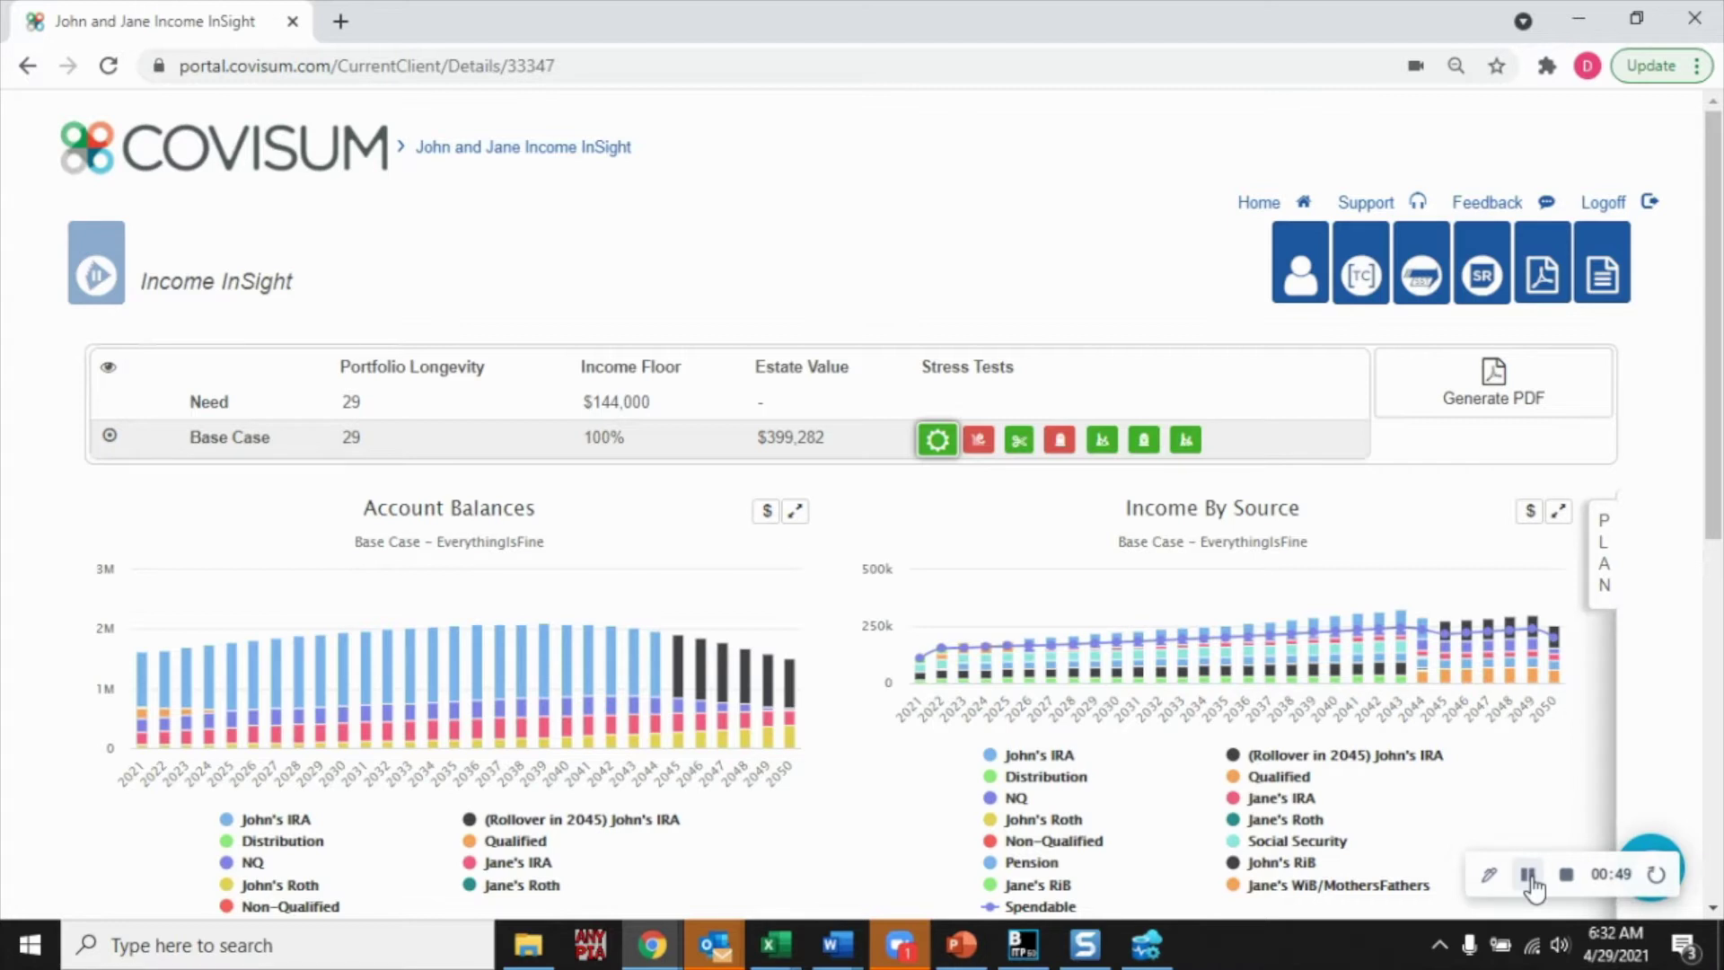
Apply the Down Market stress test to the Base Case, cutting longevity to 25 and estate value to $0
left_click(1527, 875)
left_click(1529, 876)
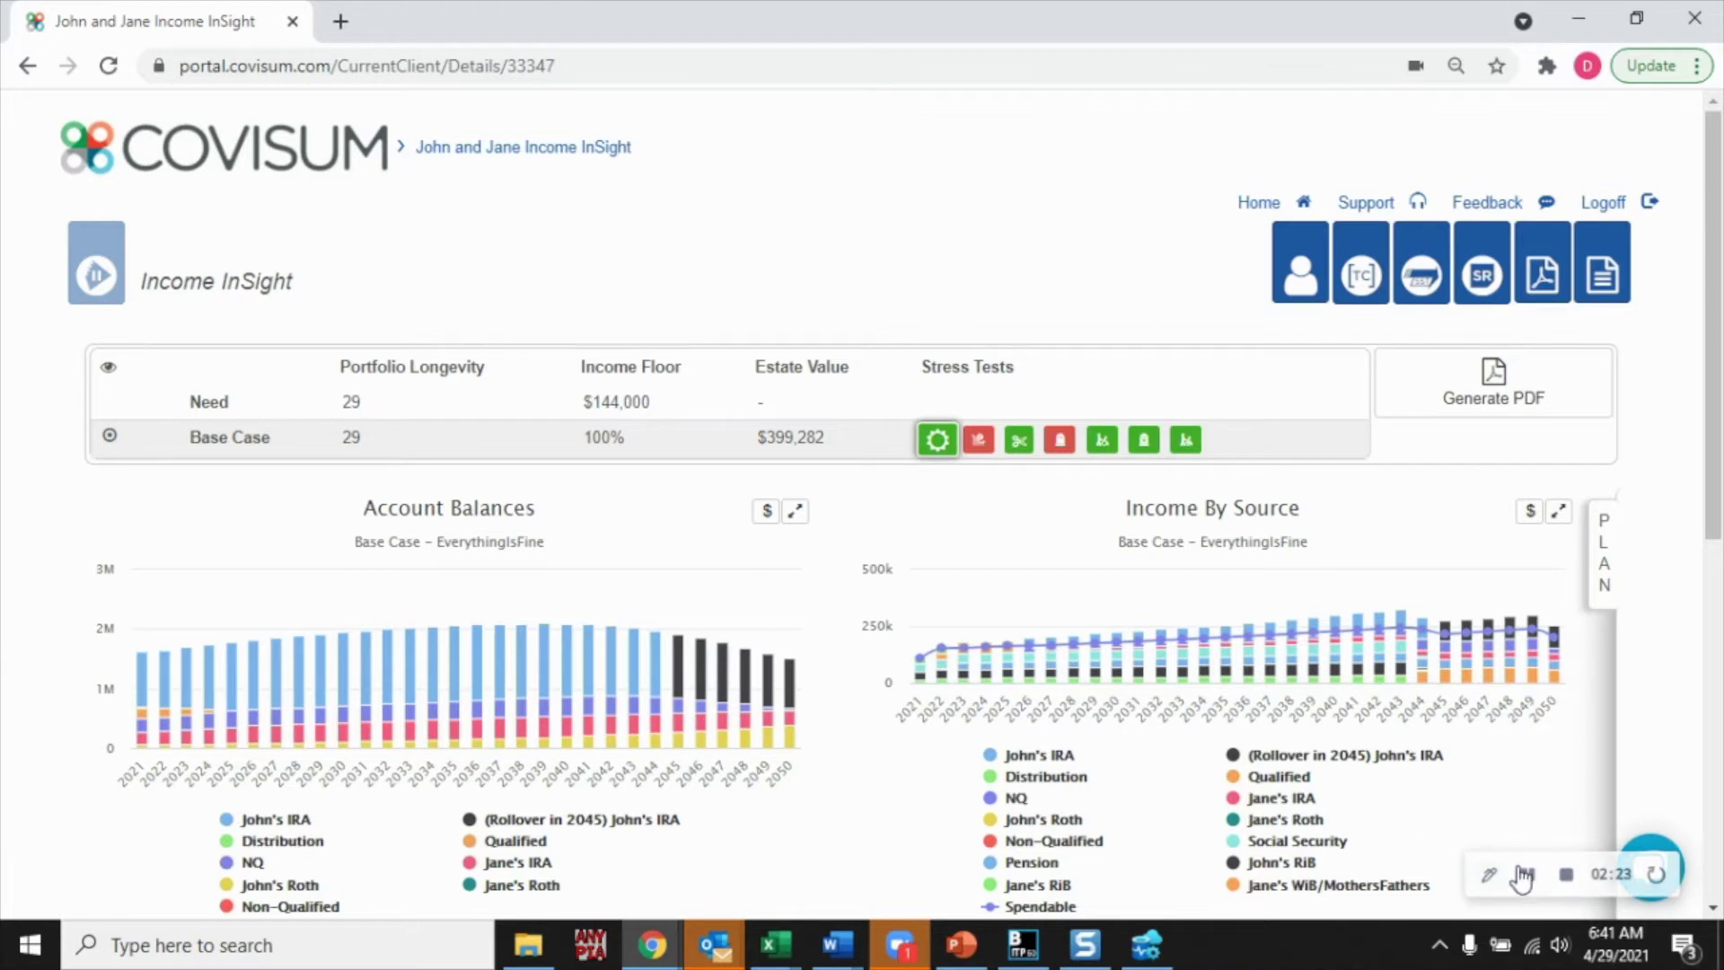
left_click(1529, 876)
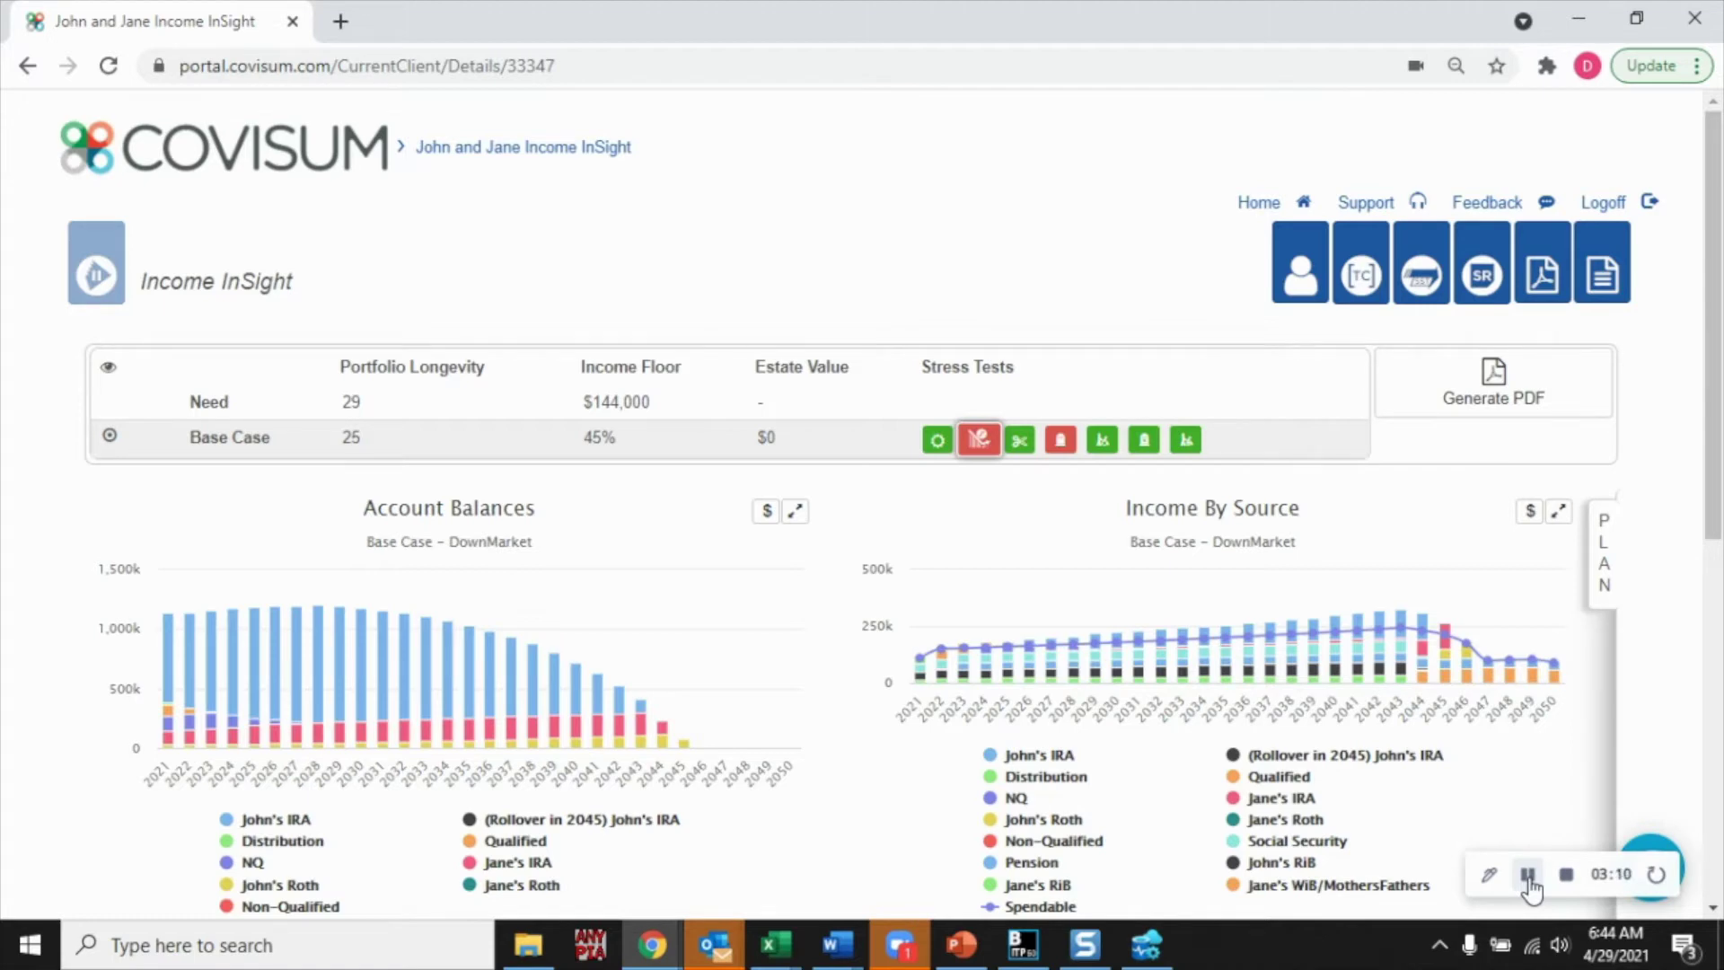
left_click(975, 439)
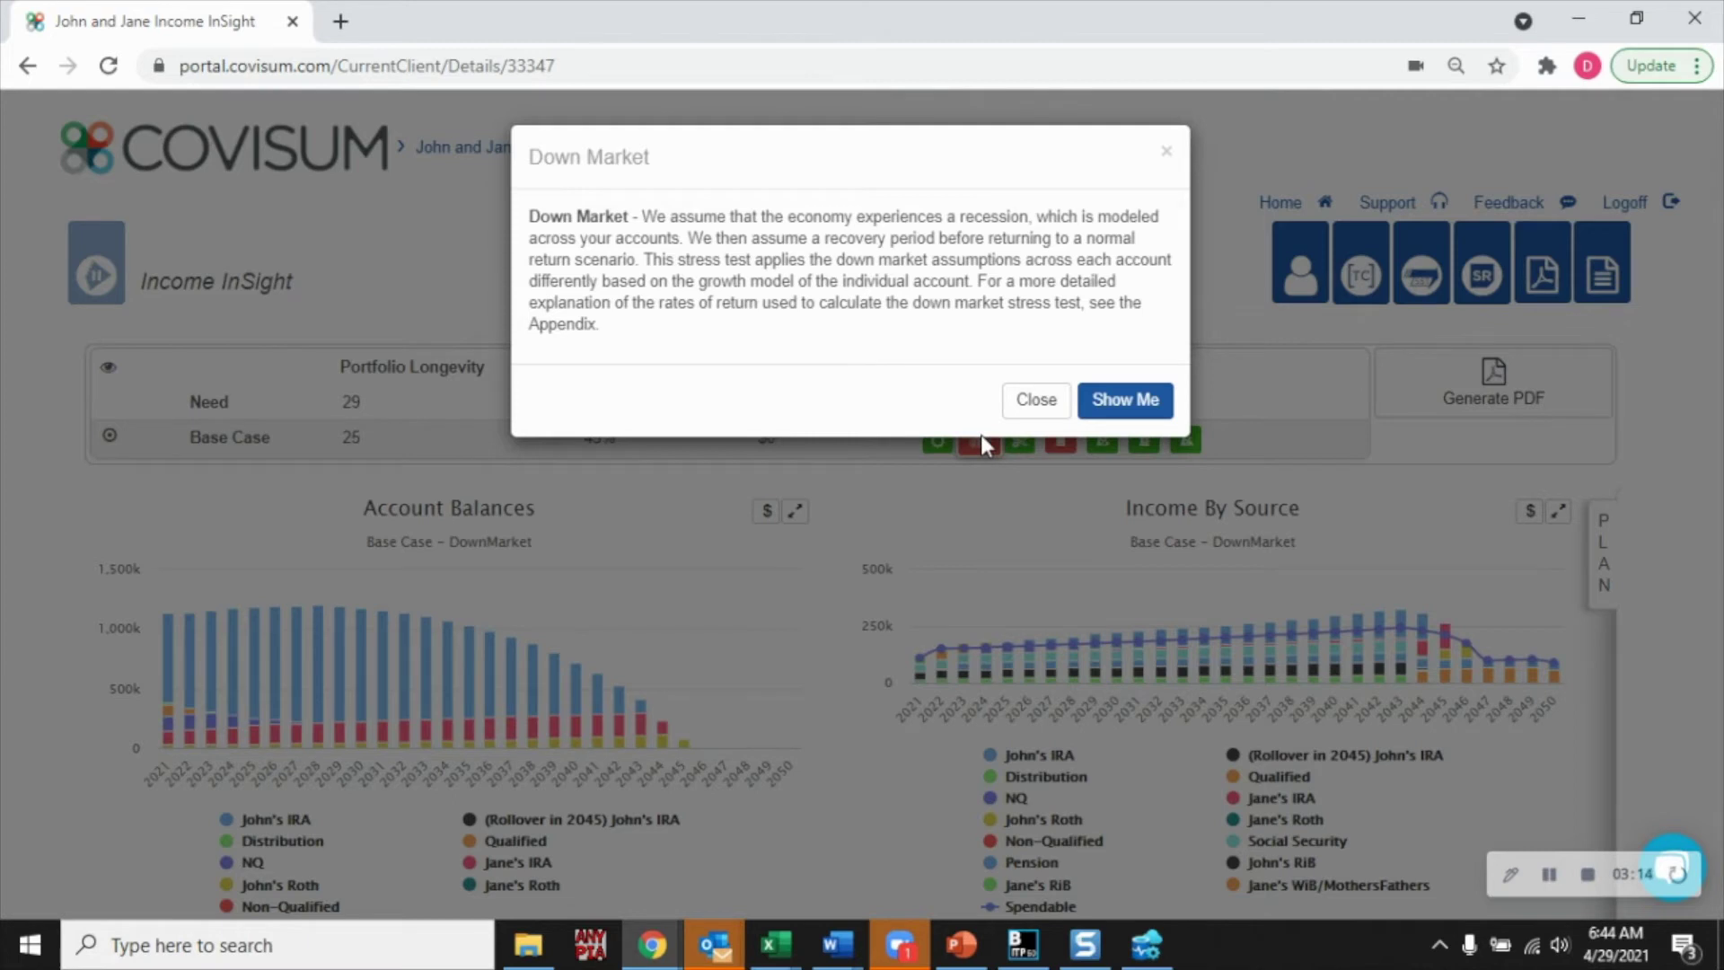
left_click(1111, 405)
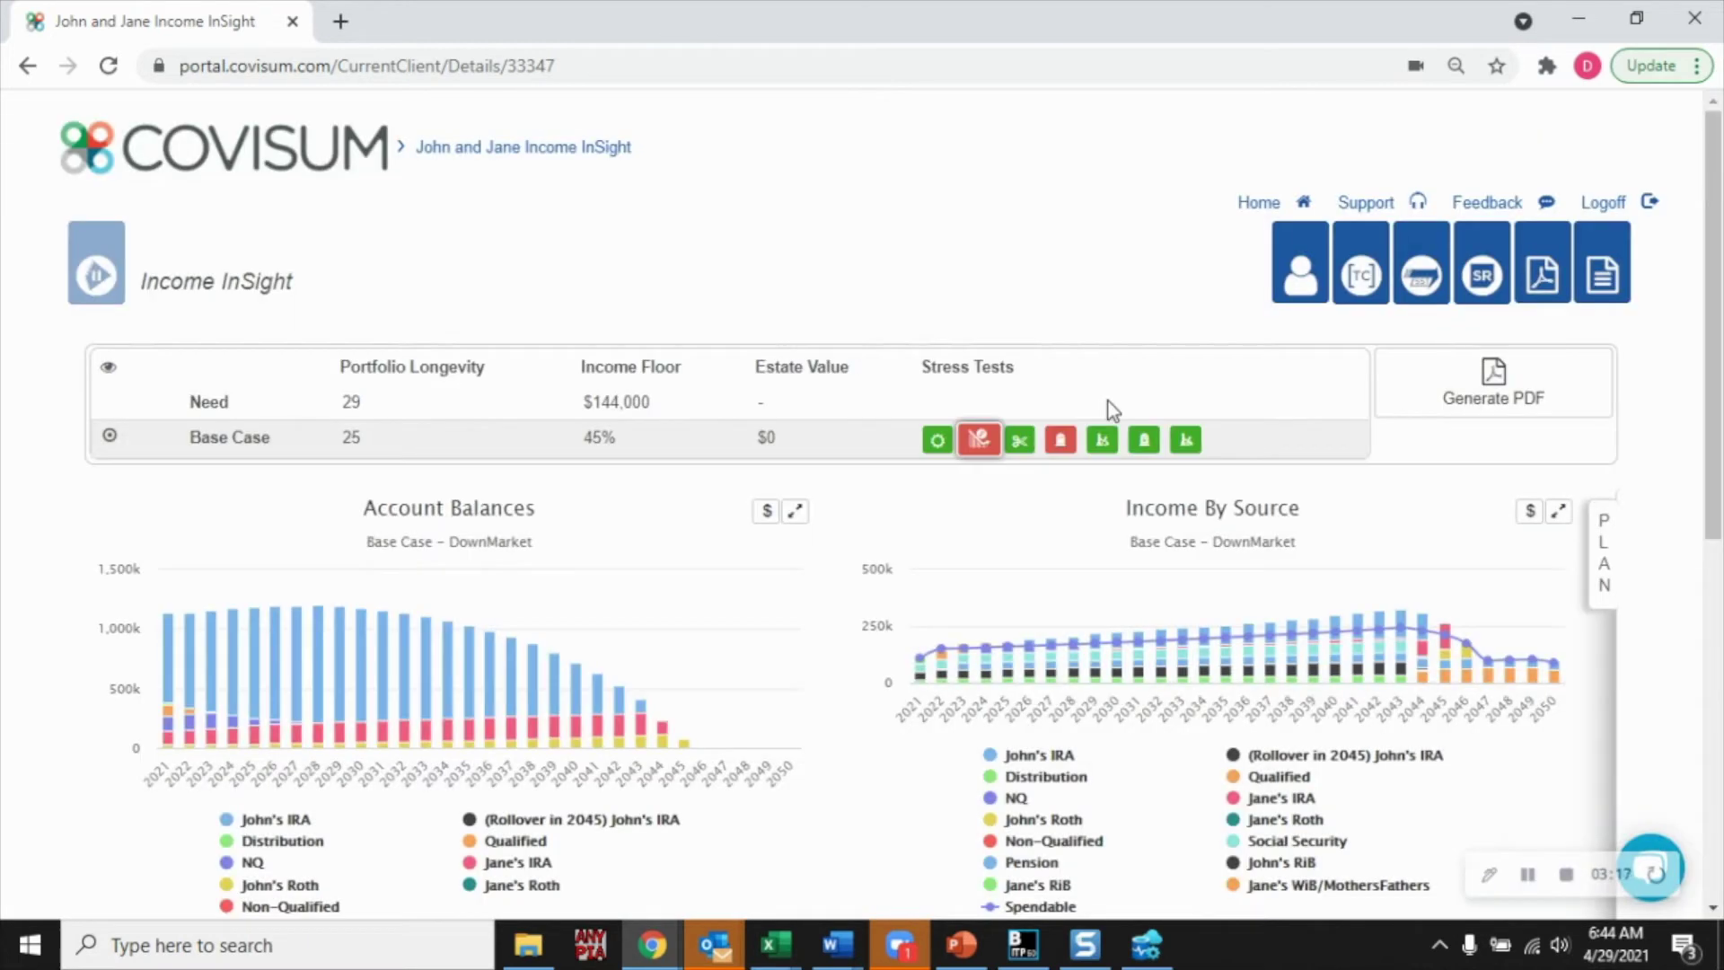
left_click(1526, 876)
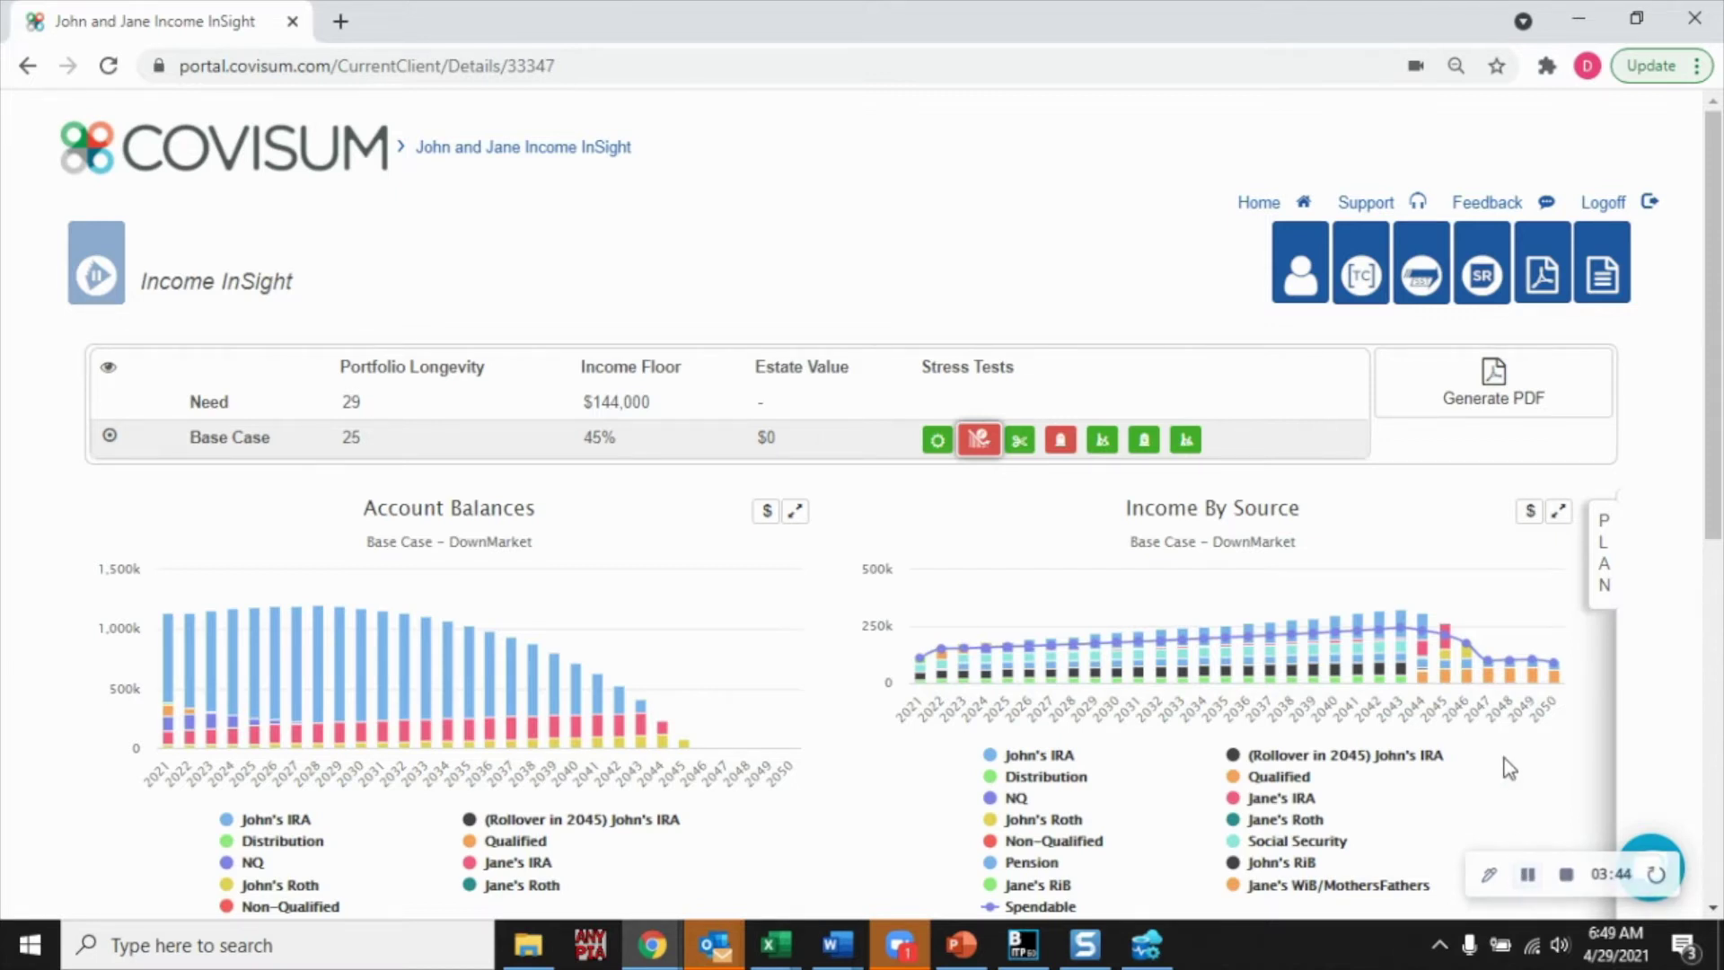
Switch the Base Case to Everything Is Fine ($399,282 estate) and review its Rate on next dollar chart
left_click(943, 442)
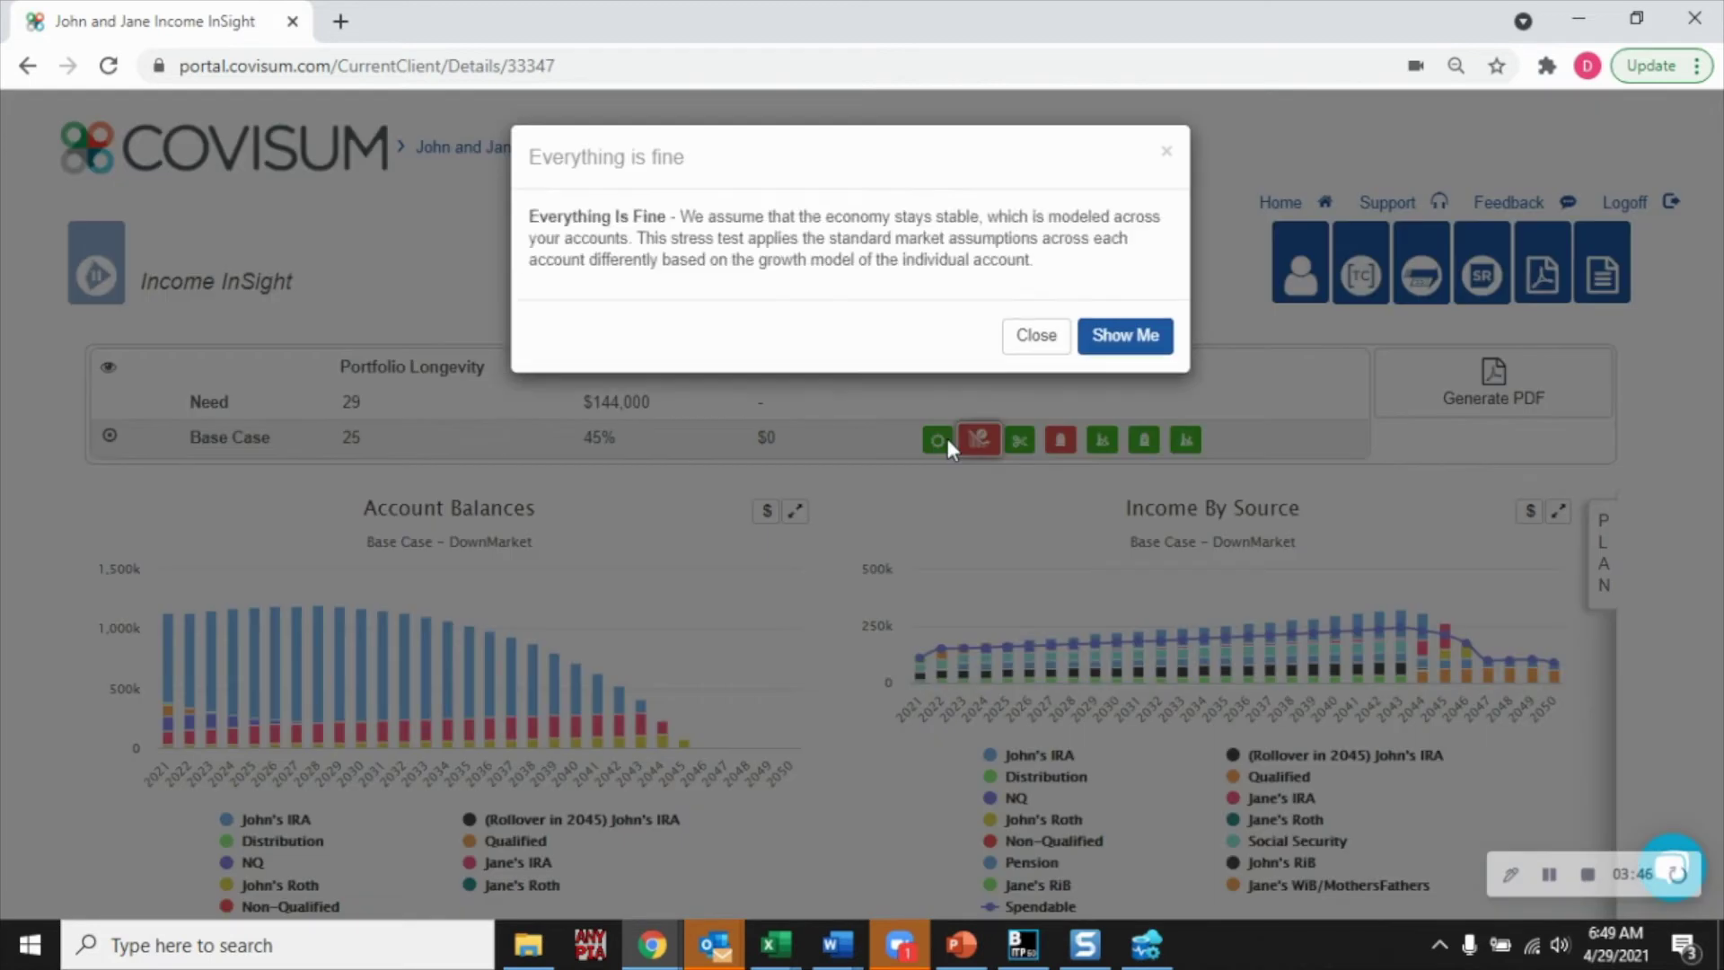
left_click(1122, 339)
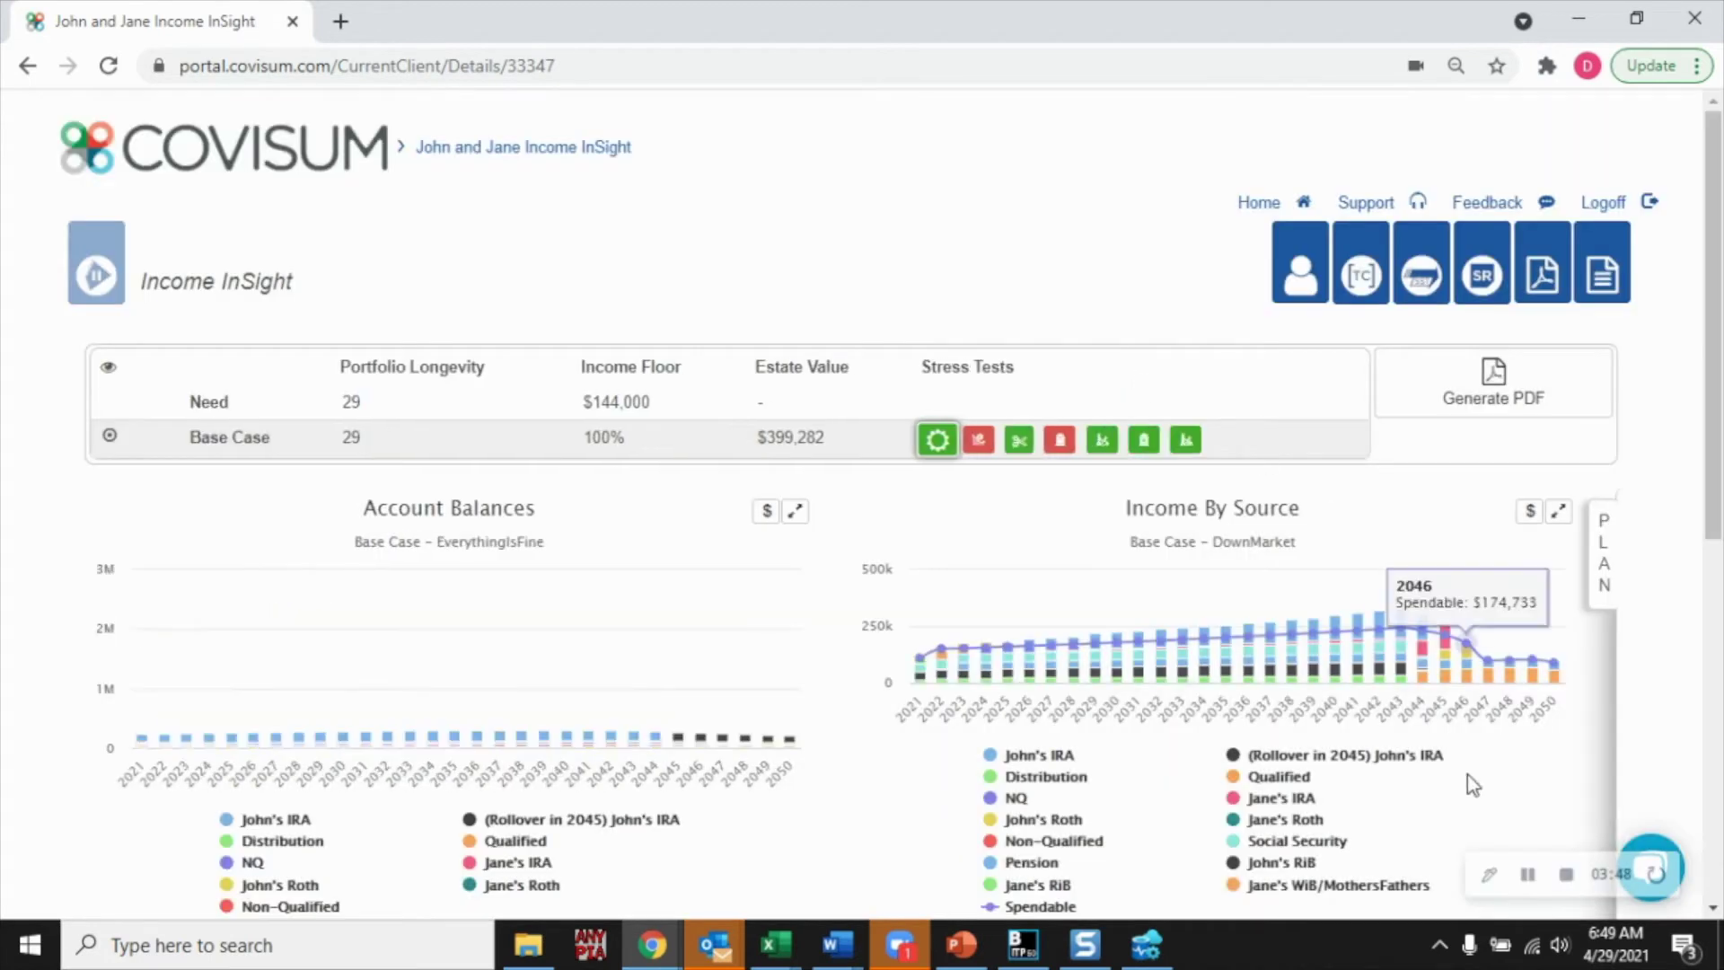
left_click(1537, 884)
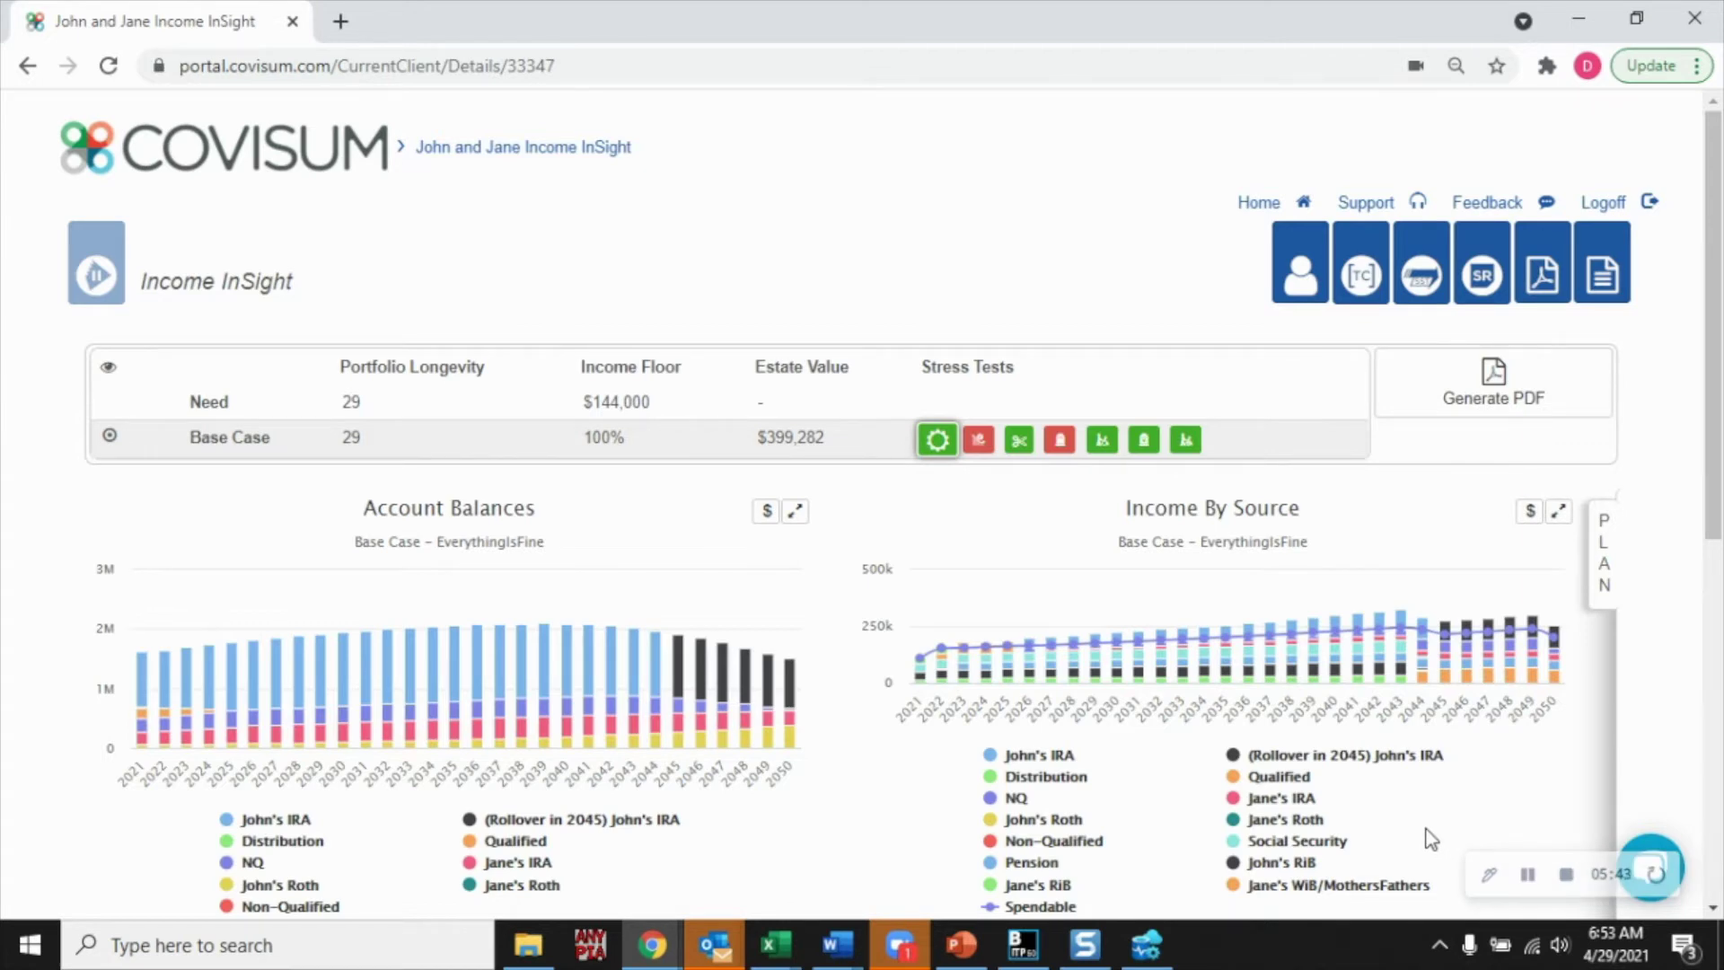
scroll(1311, 745, "down", 5)
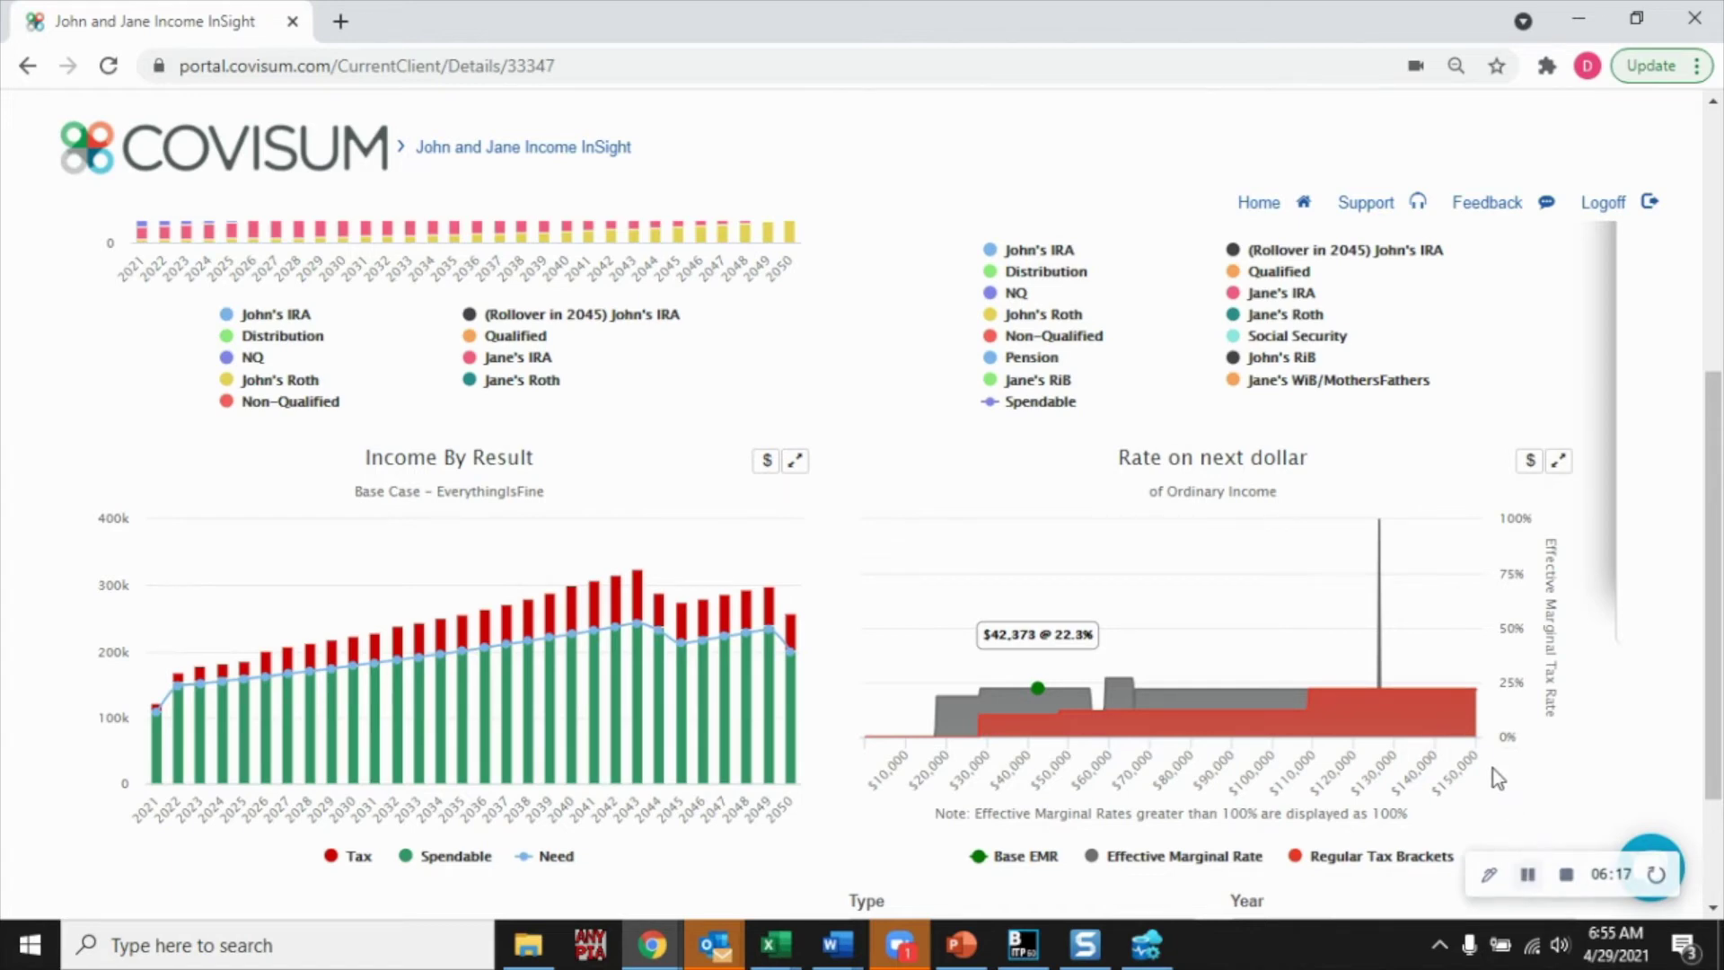
scroll(1494, 770, "up", 5)
Return to the top and reveal the PLAN panel of available strategies
scroll(1495, 771, "up", 1)
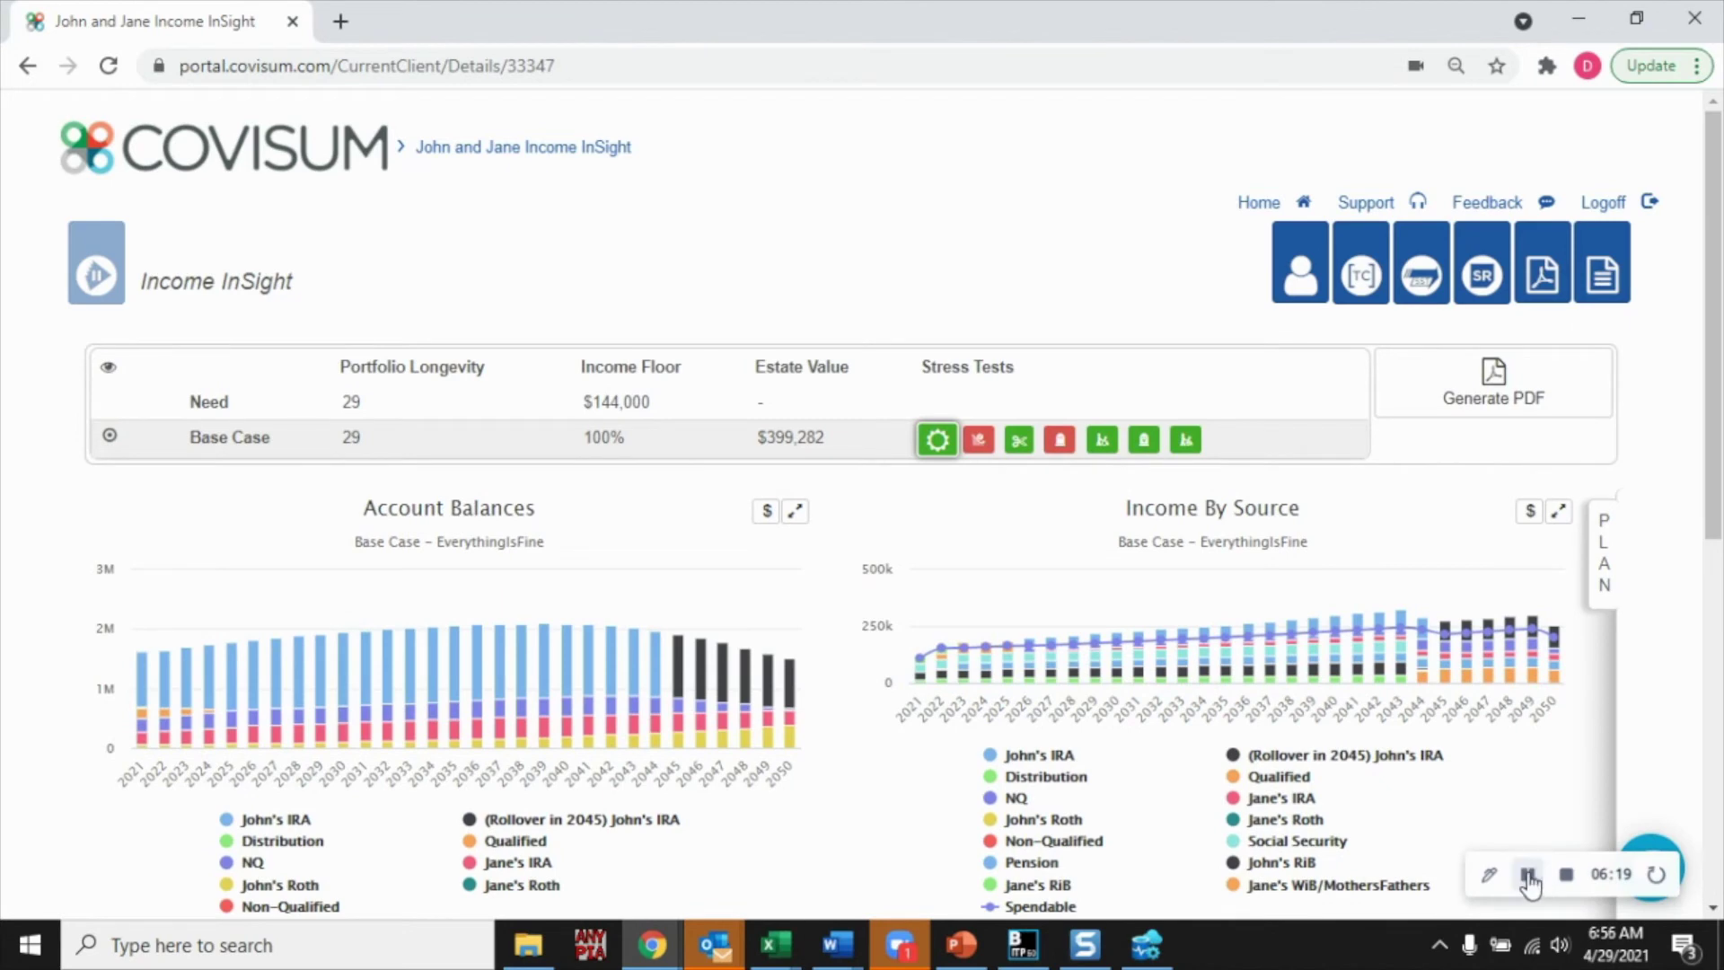
left_click(1600, 566)
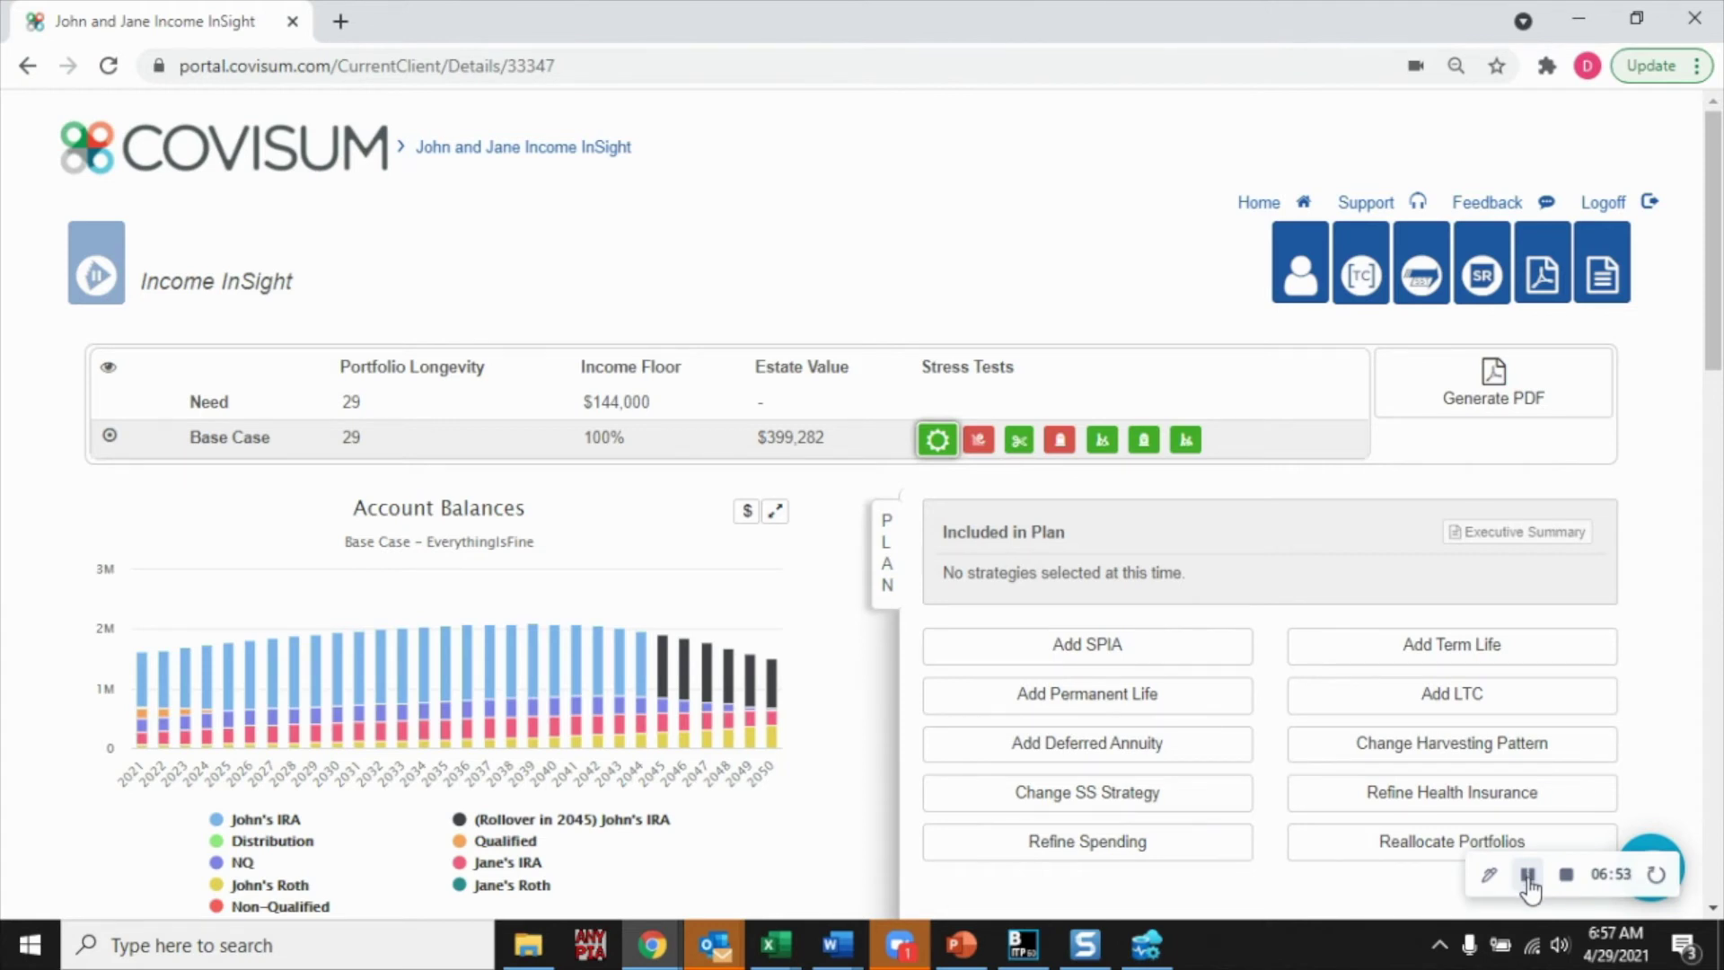
left_click(1528, 876)
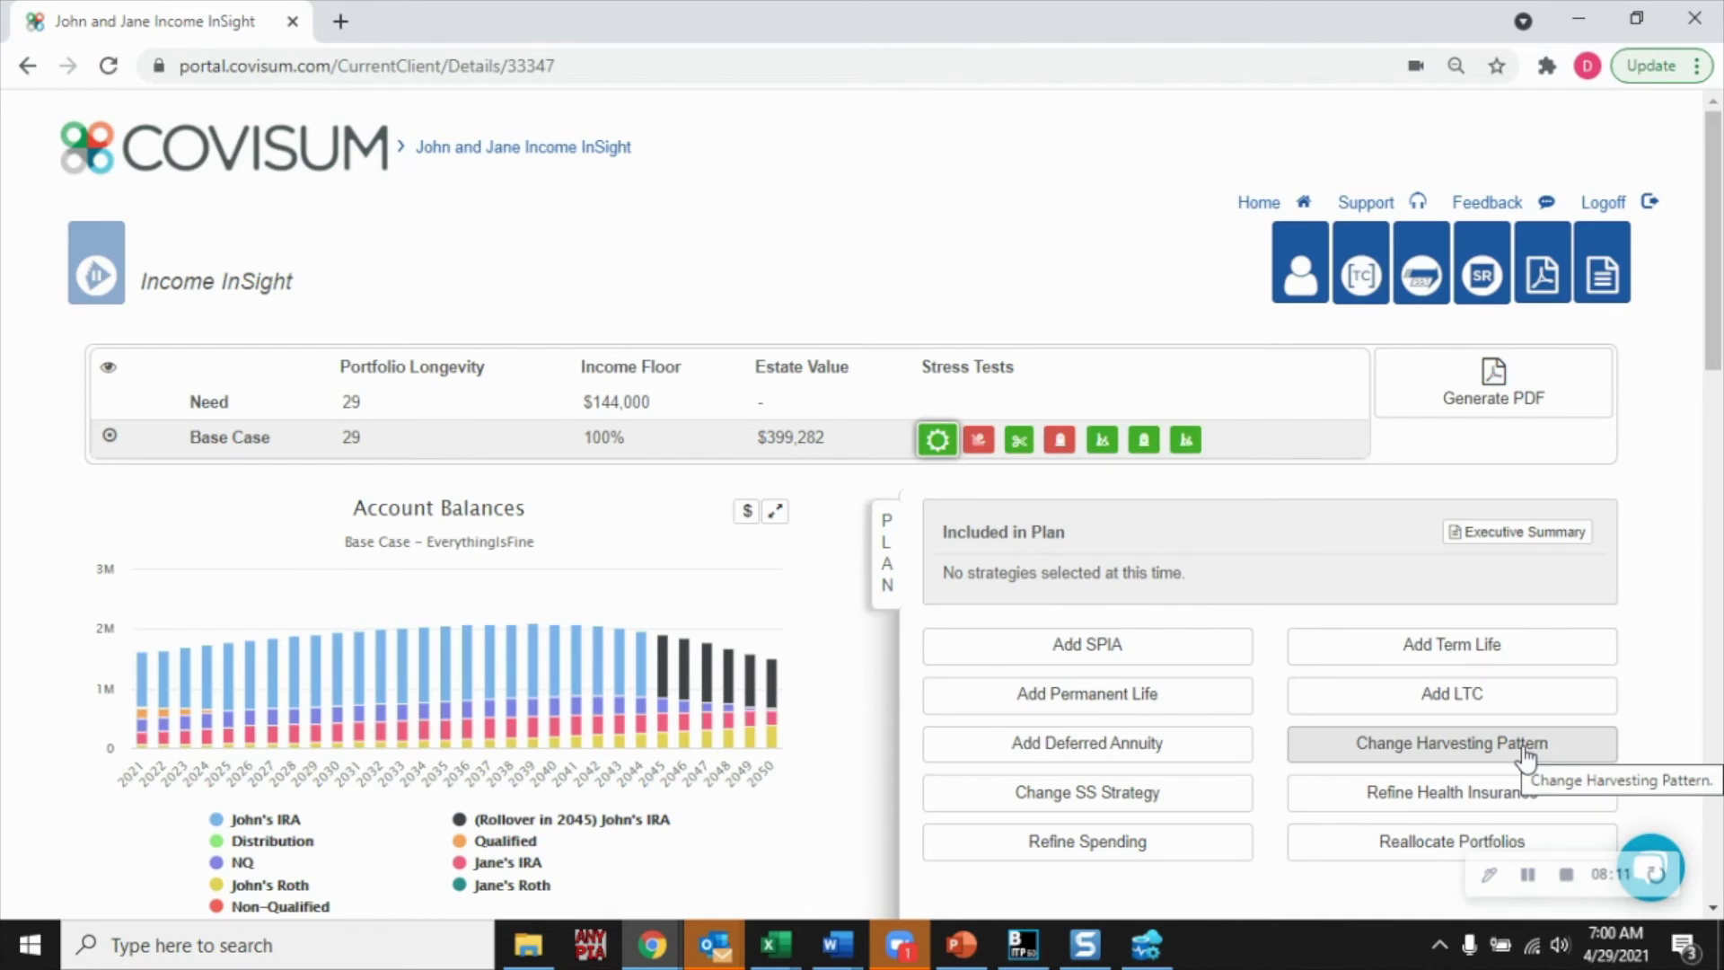
Set the harvesting pattern to Roth Conversion to Lifetime Effective Rate and save it, raising estate value to $427,100
left_click(1523, 752)
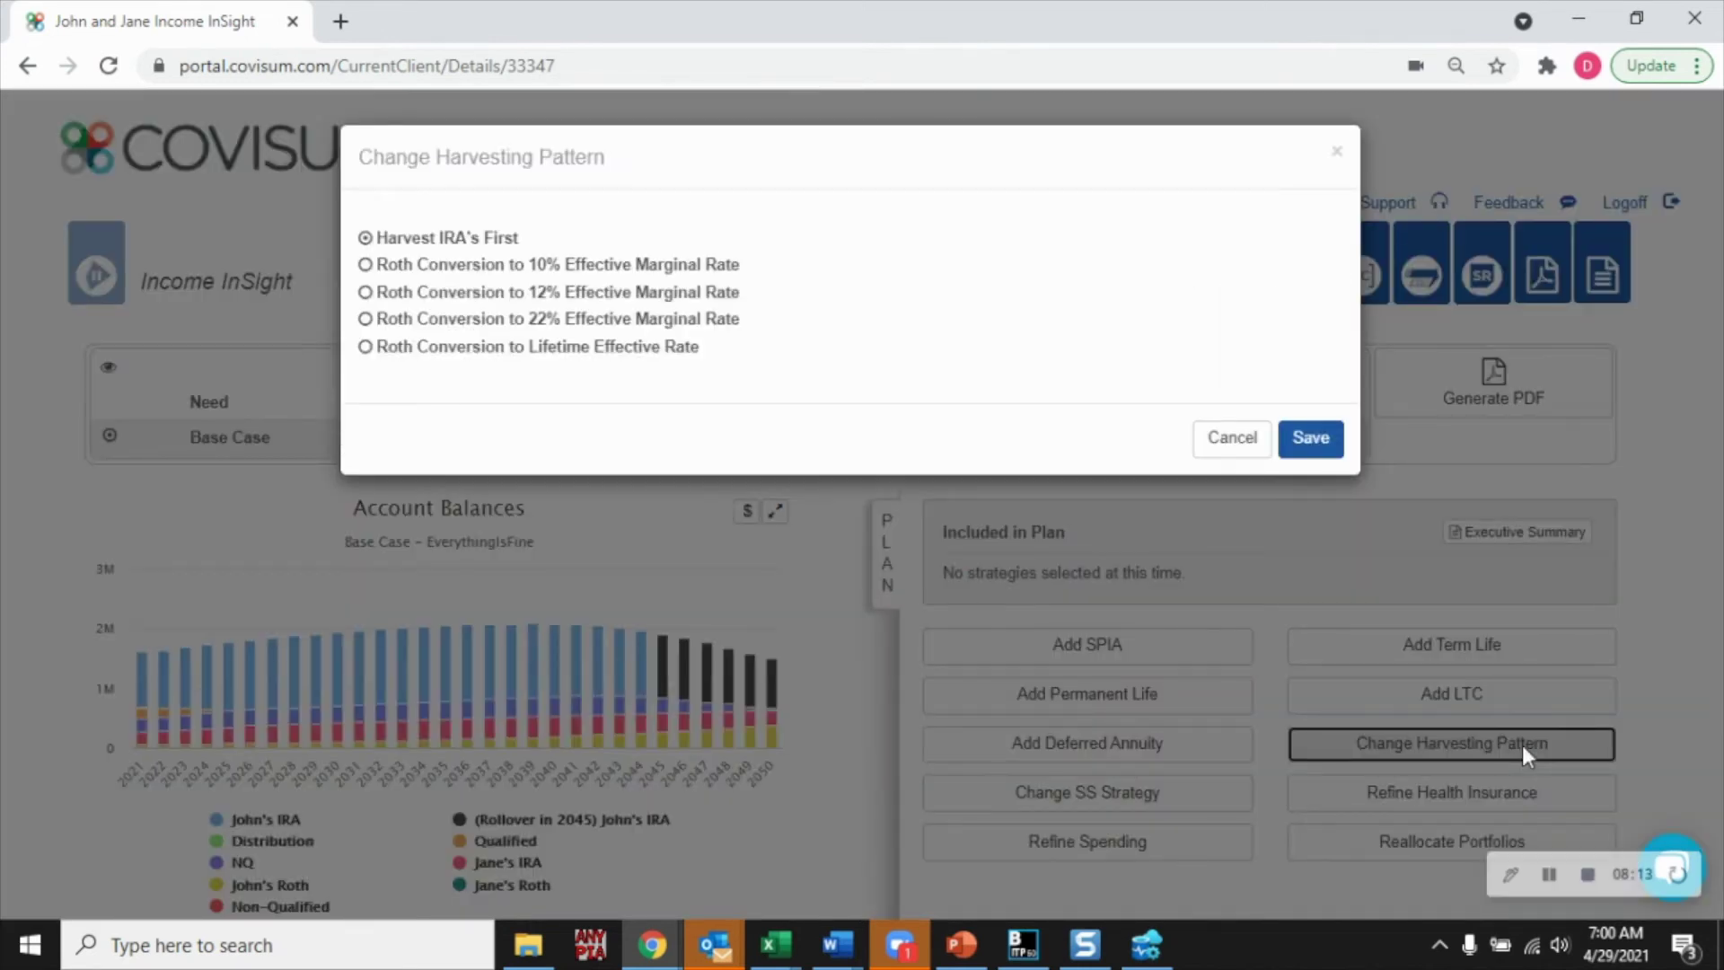
left_click(573, 346)
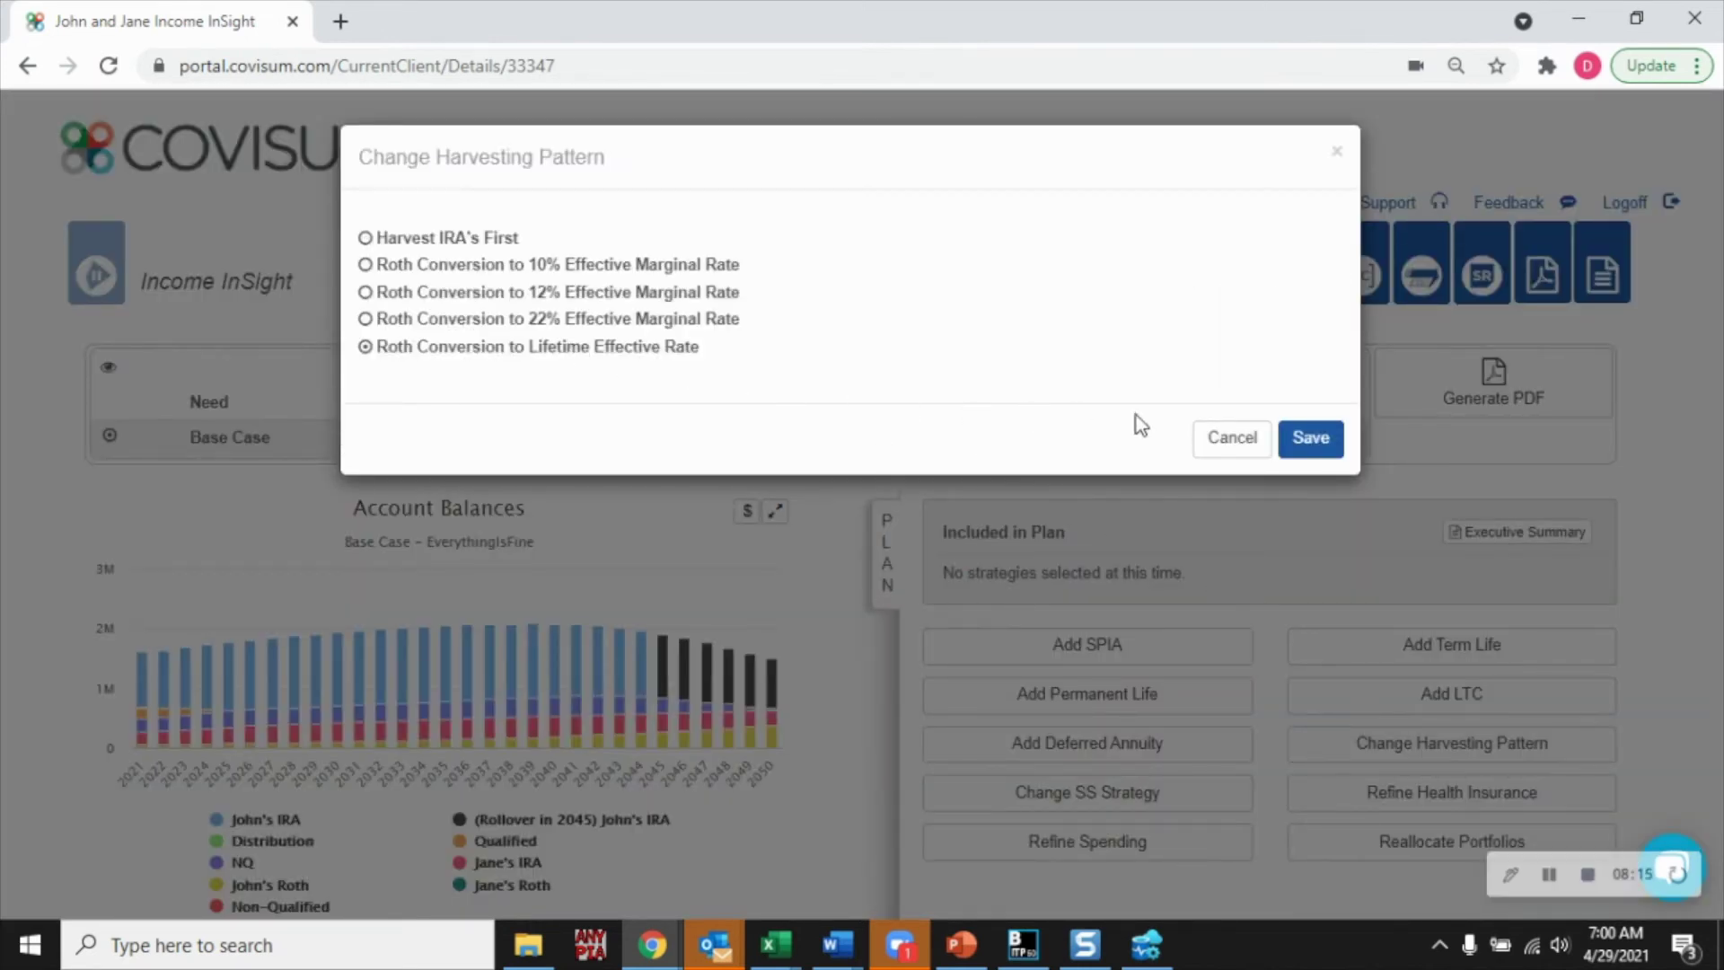
left_click(1310, 439)
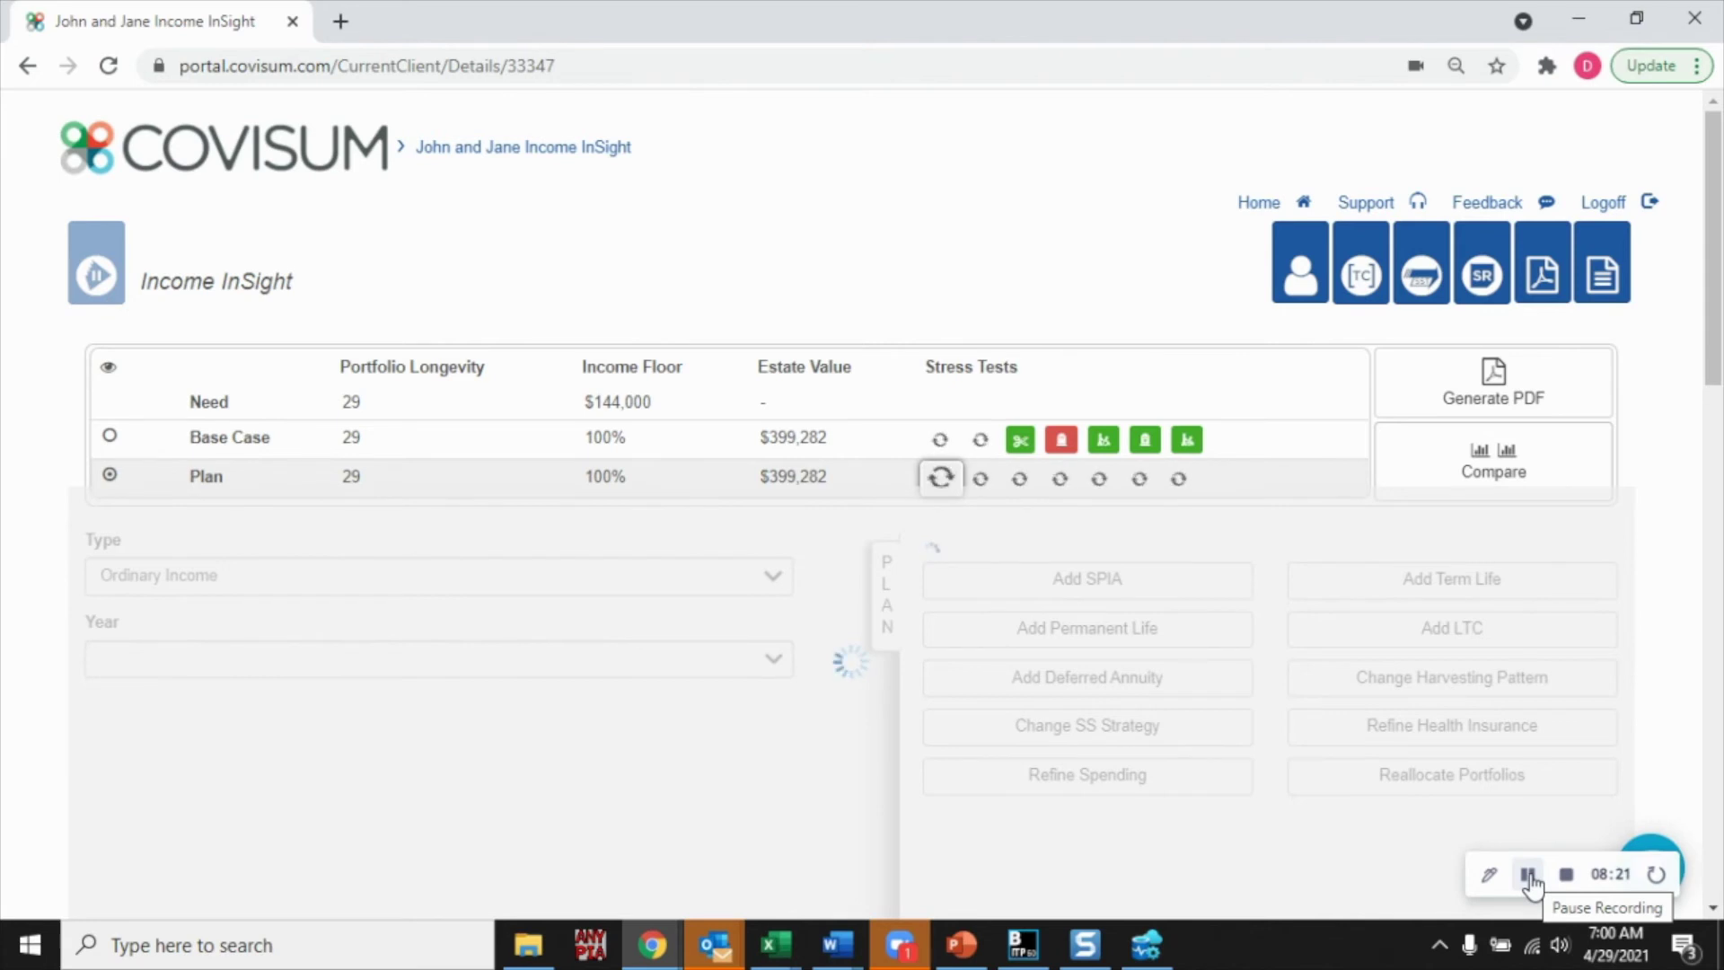
left_click(1527, 875)
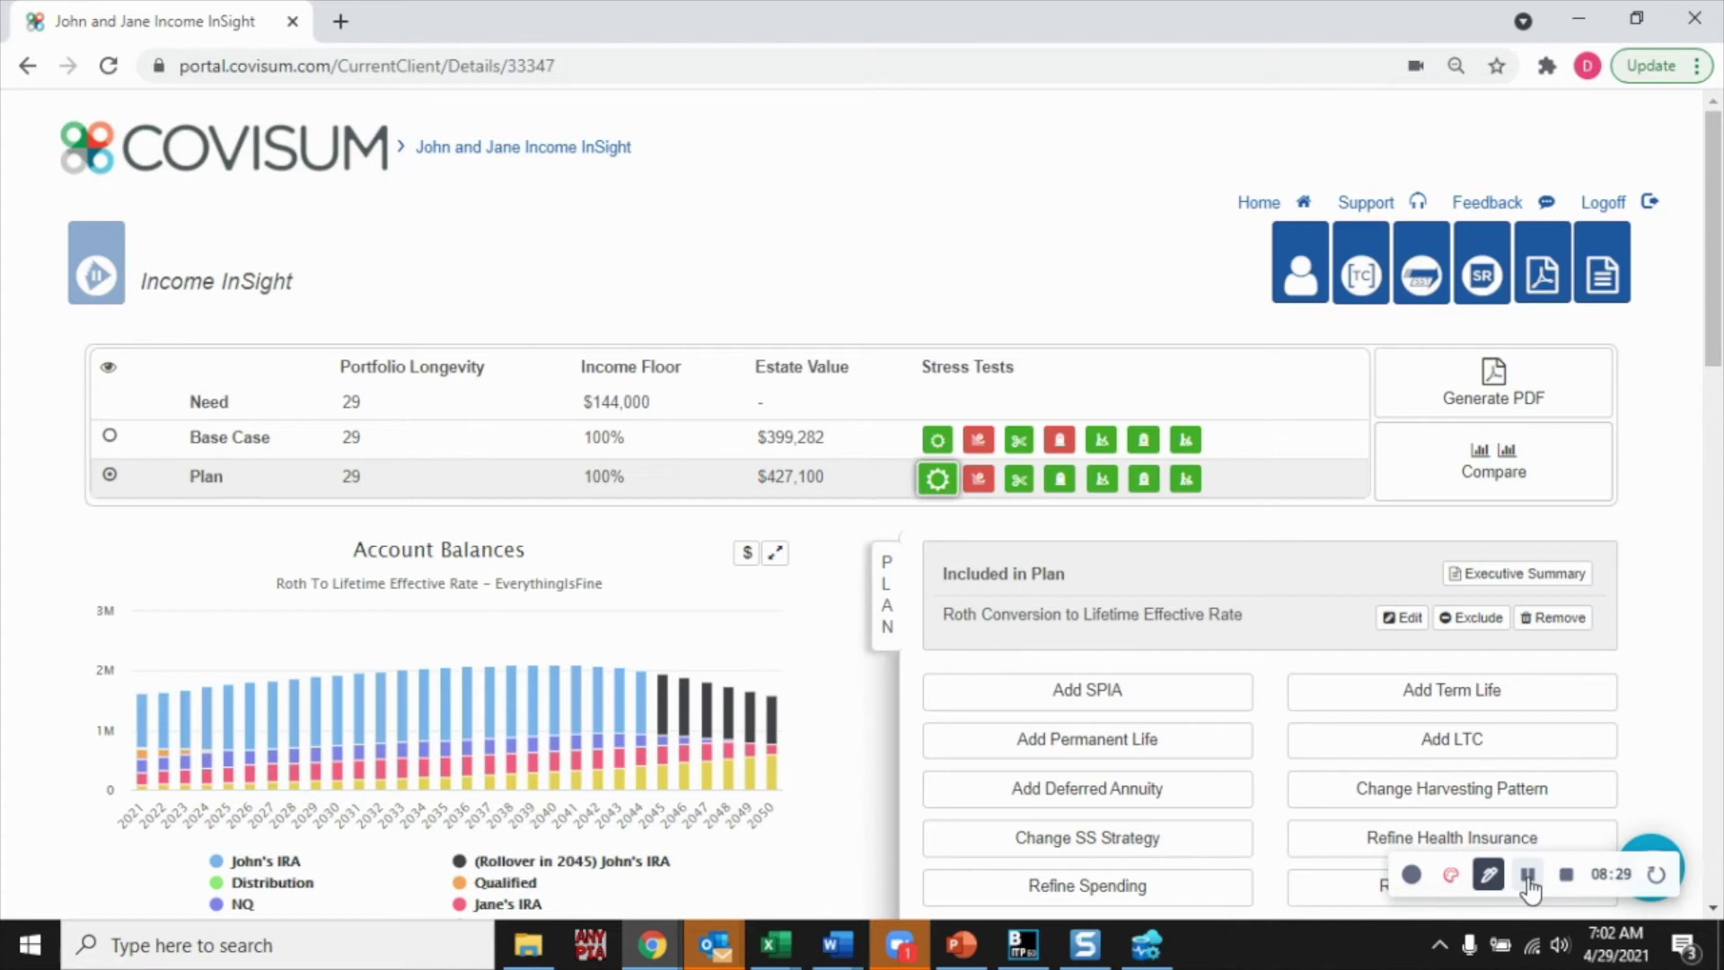
Apply John Dies Early to the Roth plan and compare it side by side with the Base Case
left_click(1527, 875)
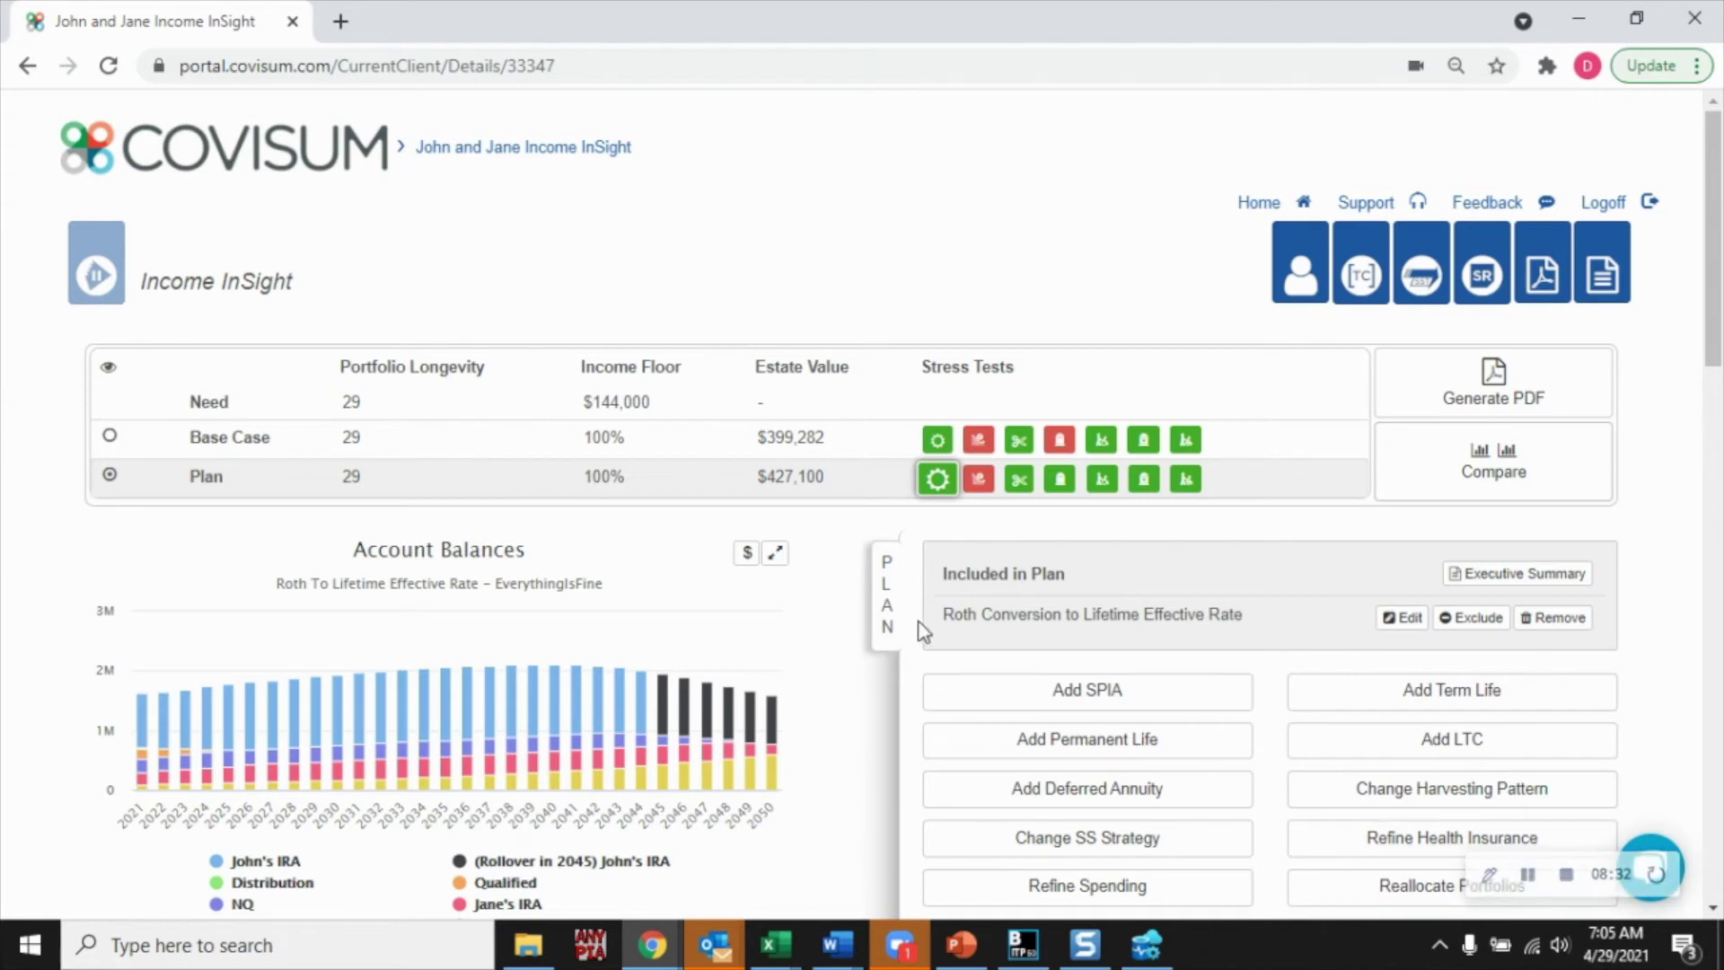
left_click(886, 596)
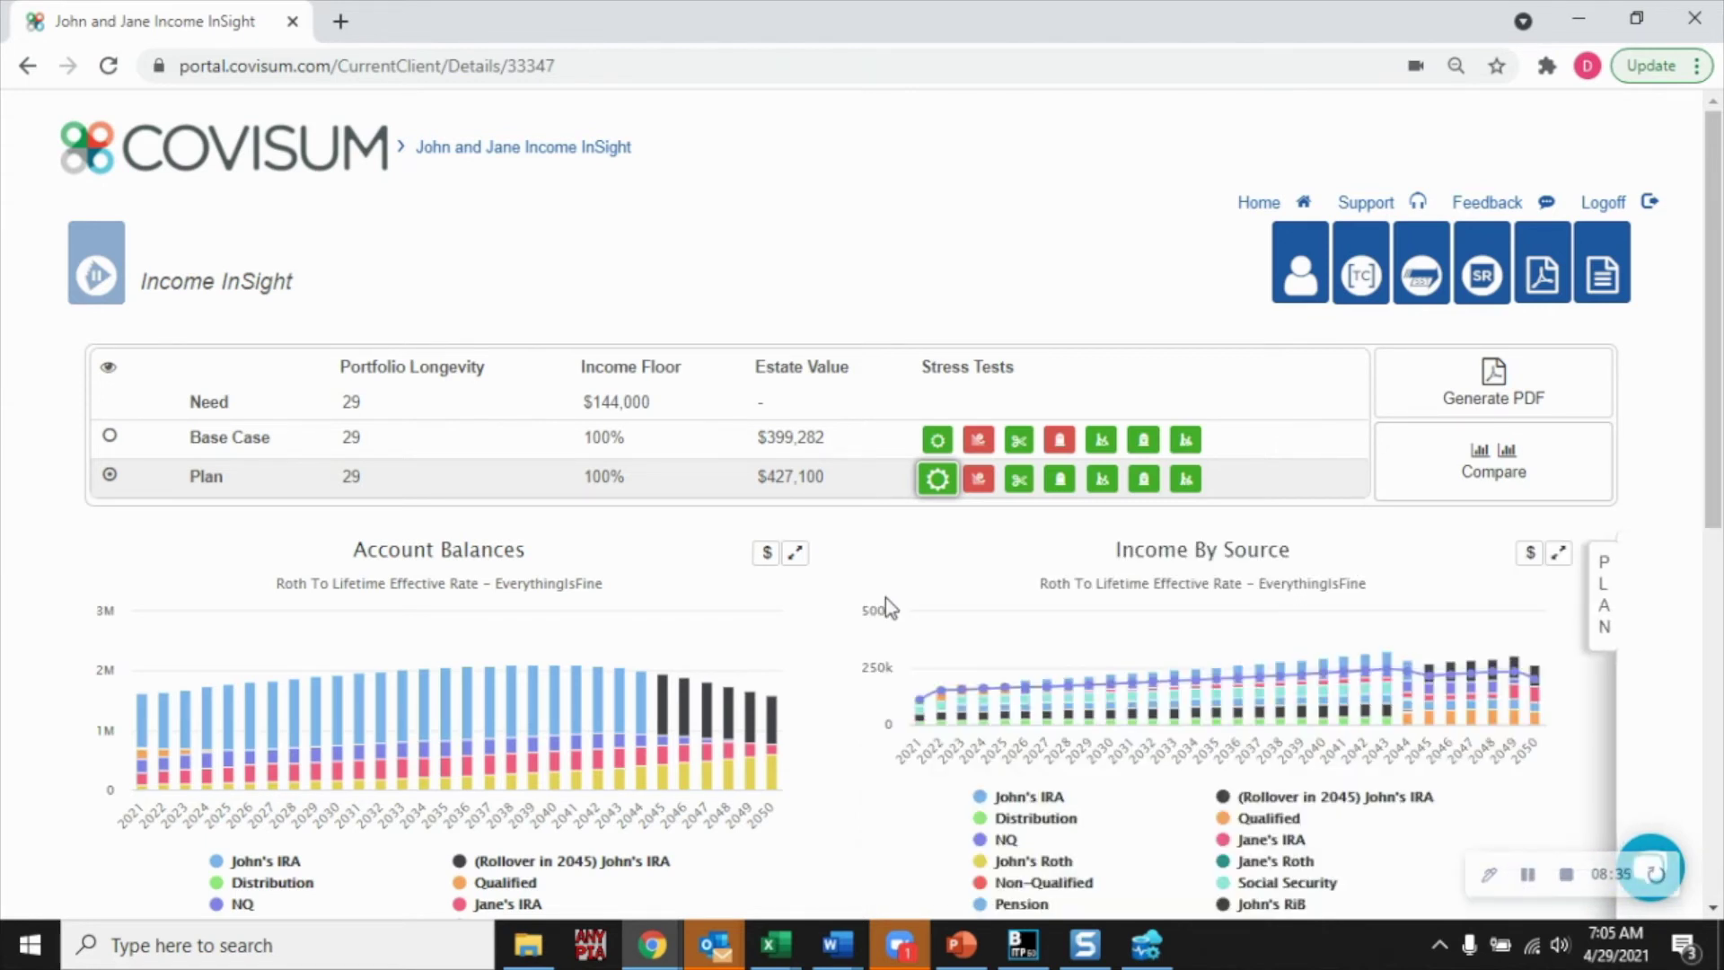
left_click(1061, 482)
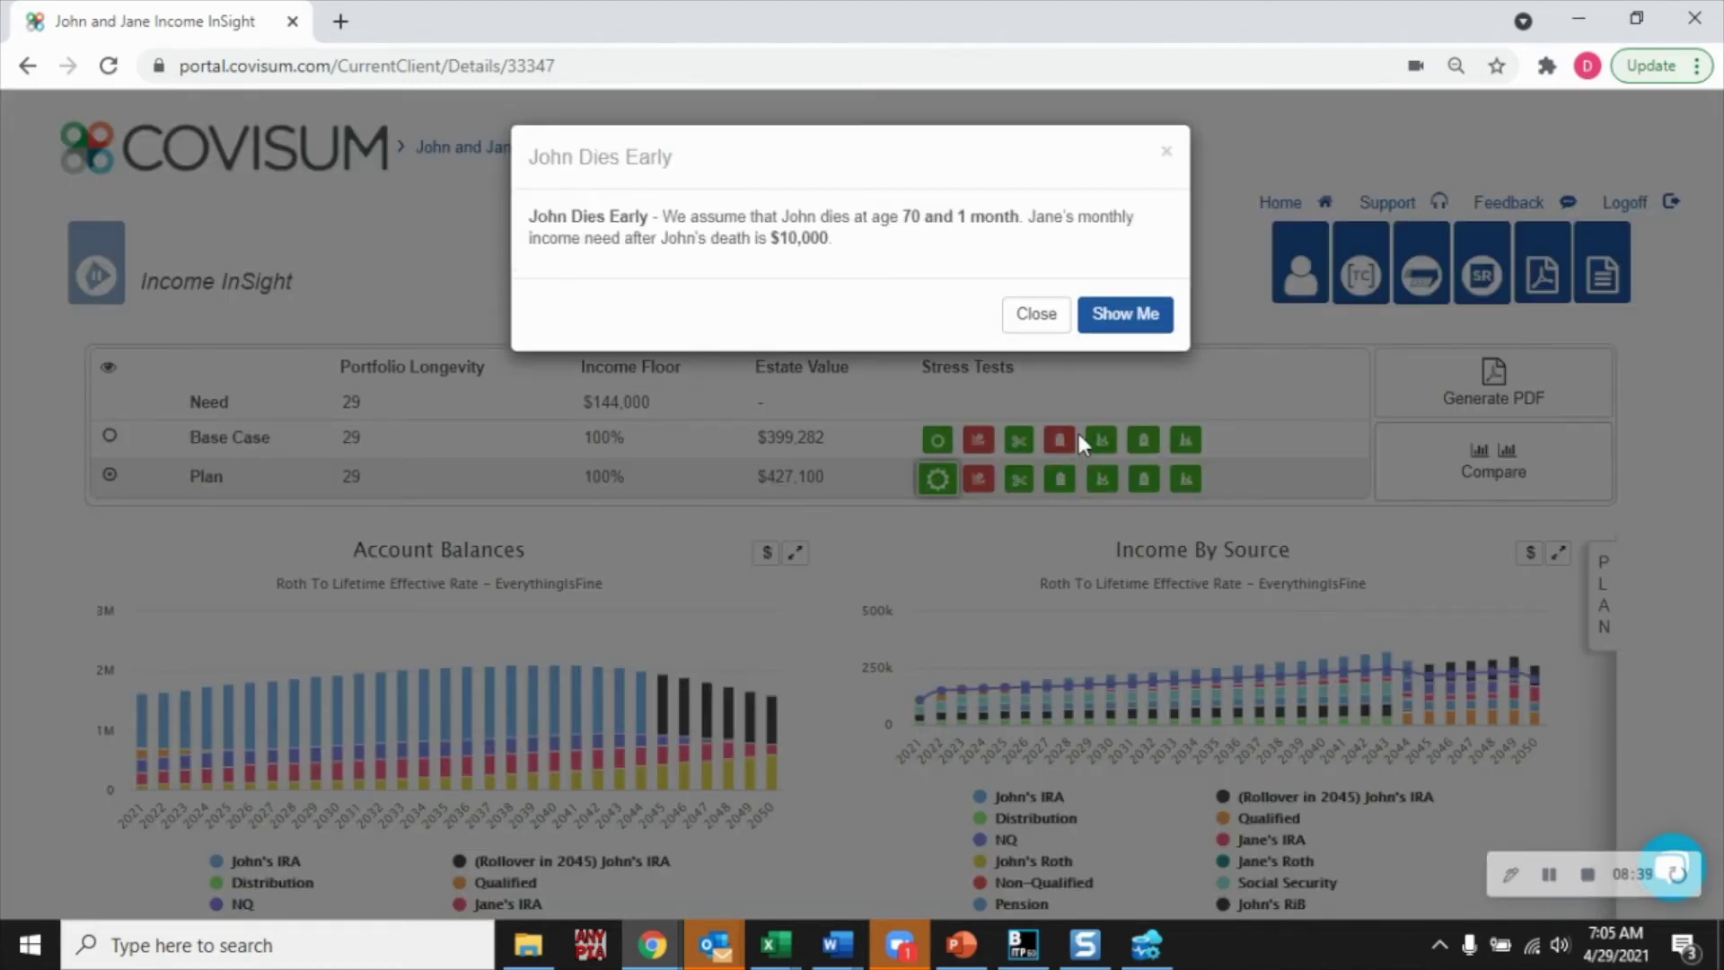
left_click(1127, 314)
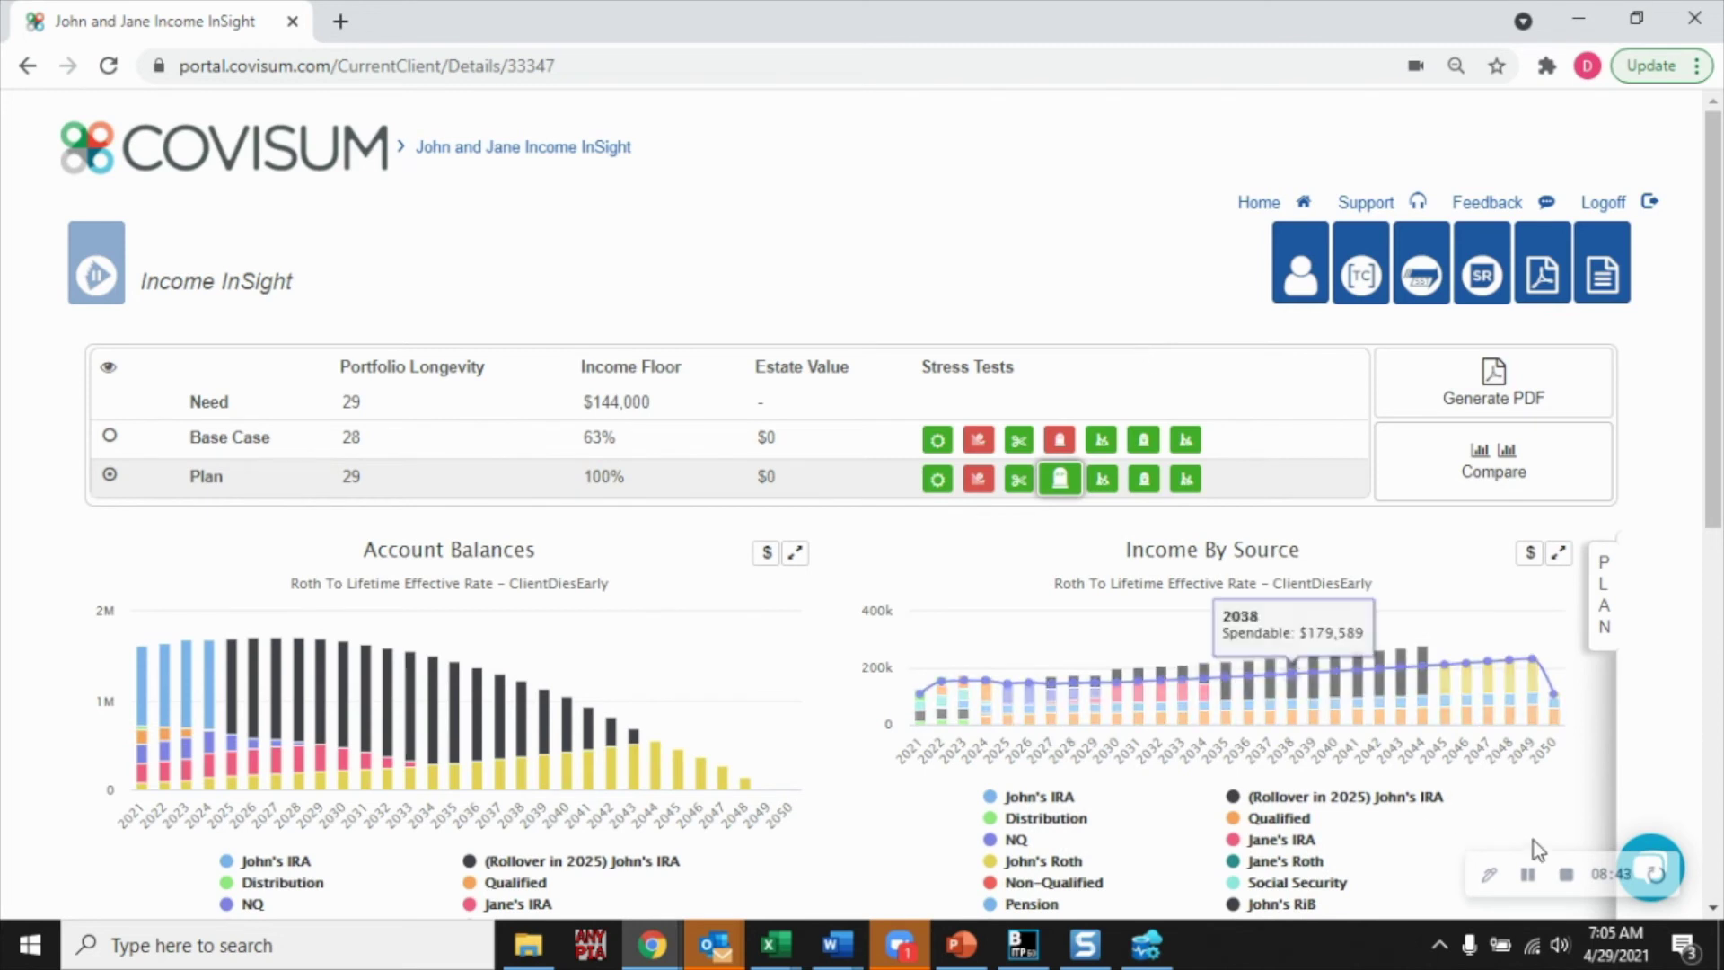
left_click(1467, 467)
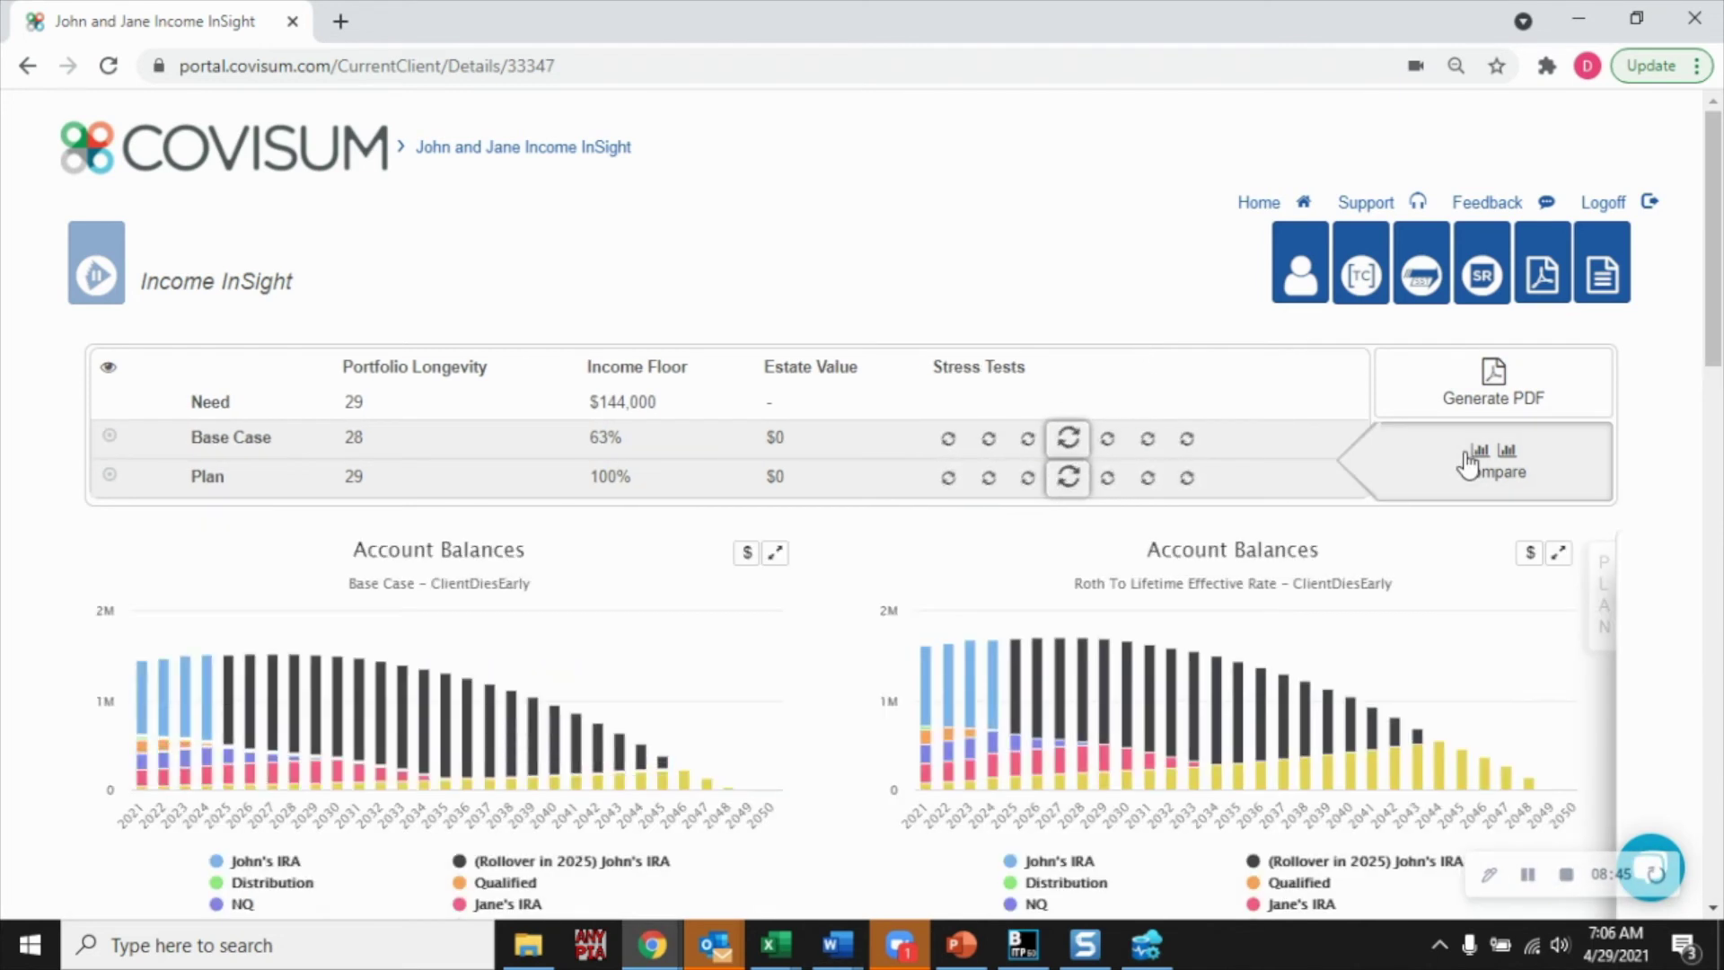
Scroll the early-death comparison down to the Base Case and Roth plan income charts
left_click(1531, 879)
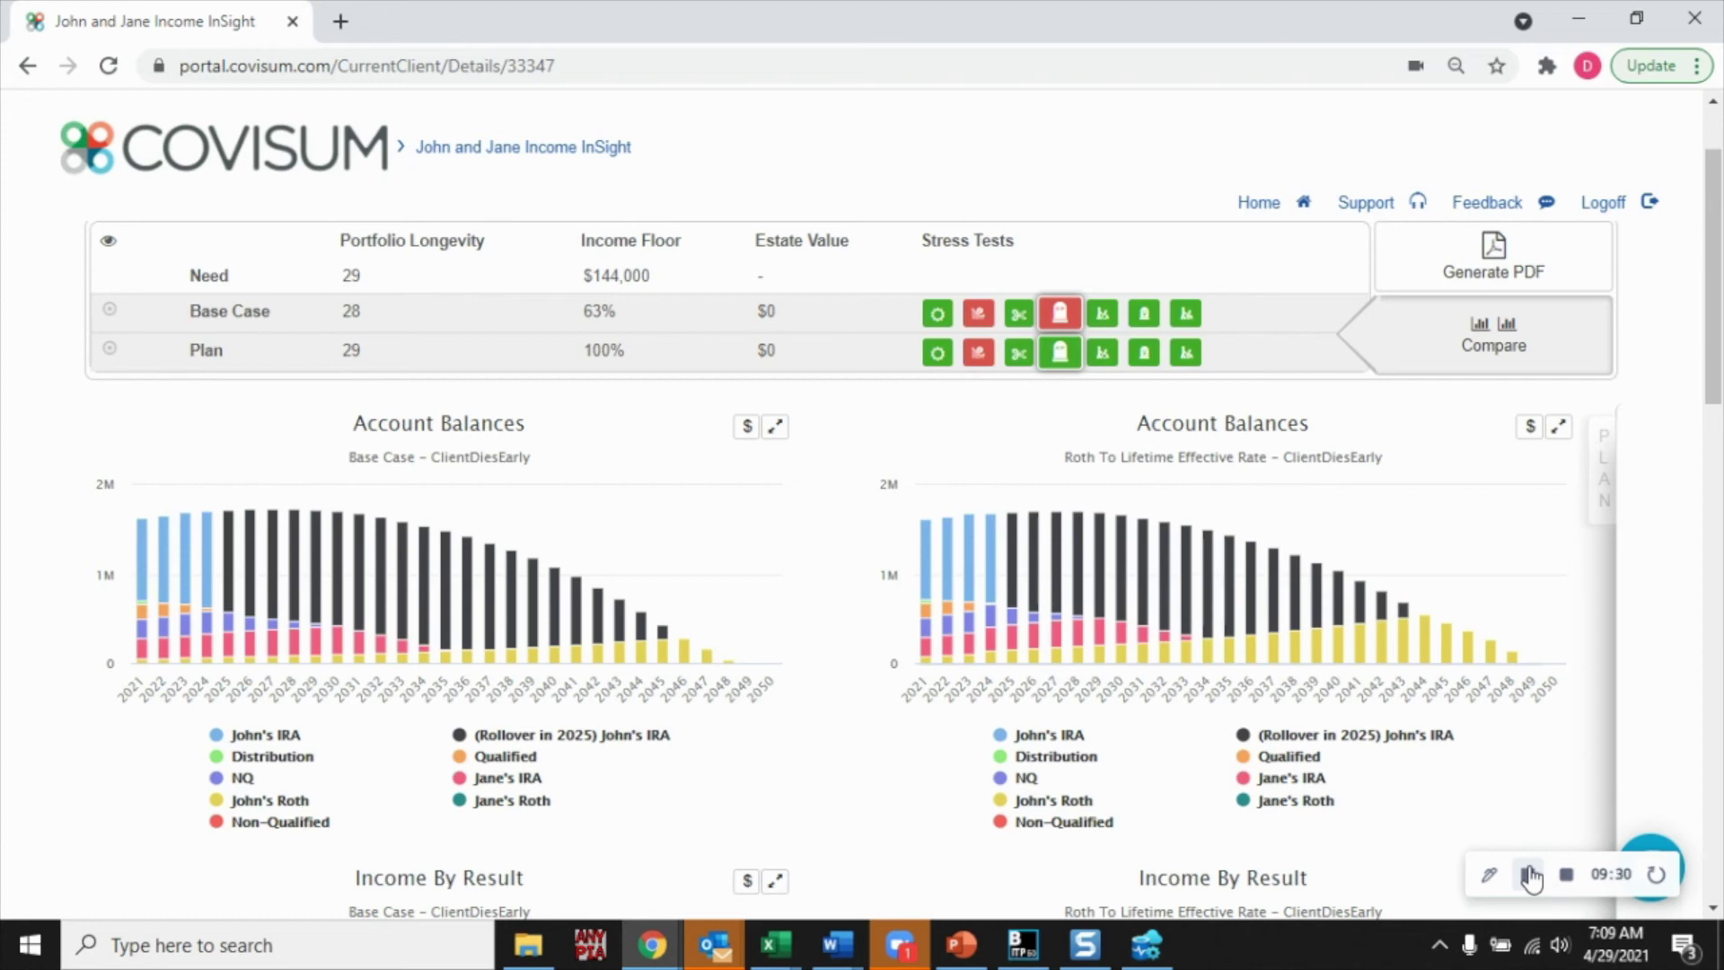
scroll(1501, 720, "down", 5)
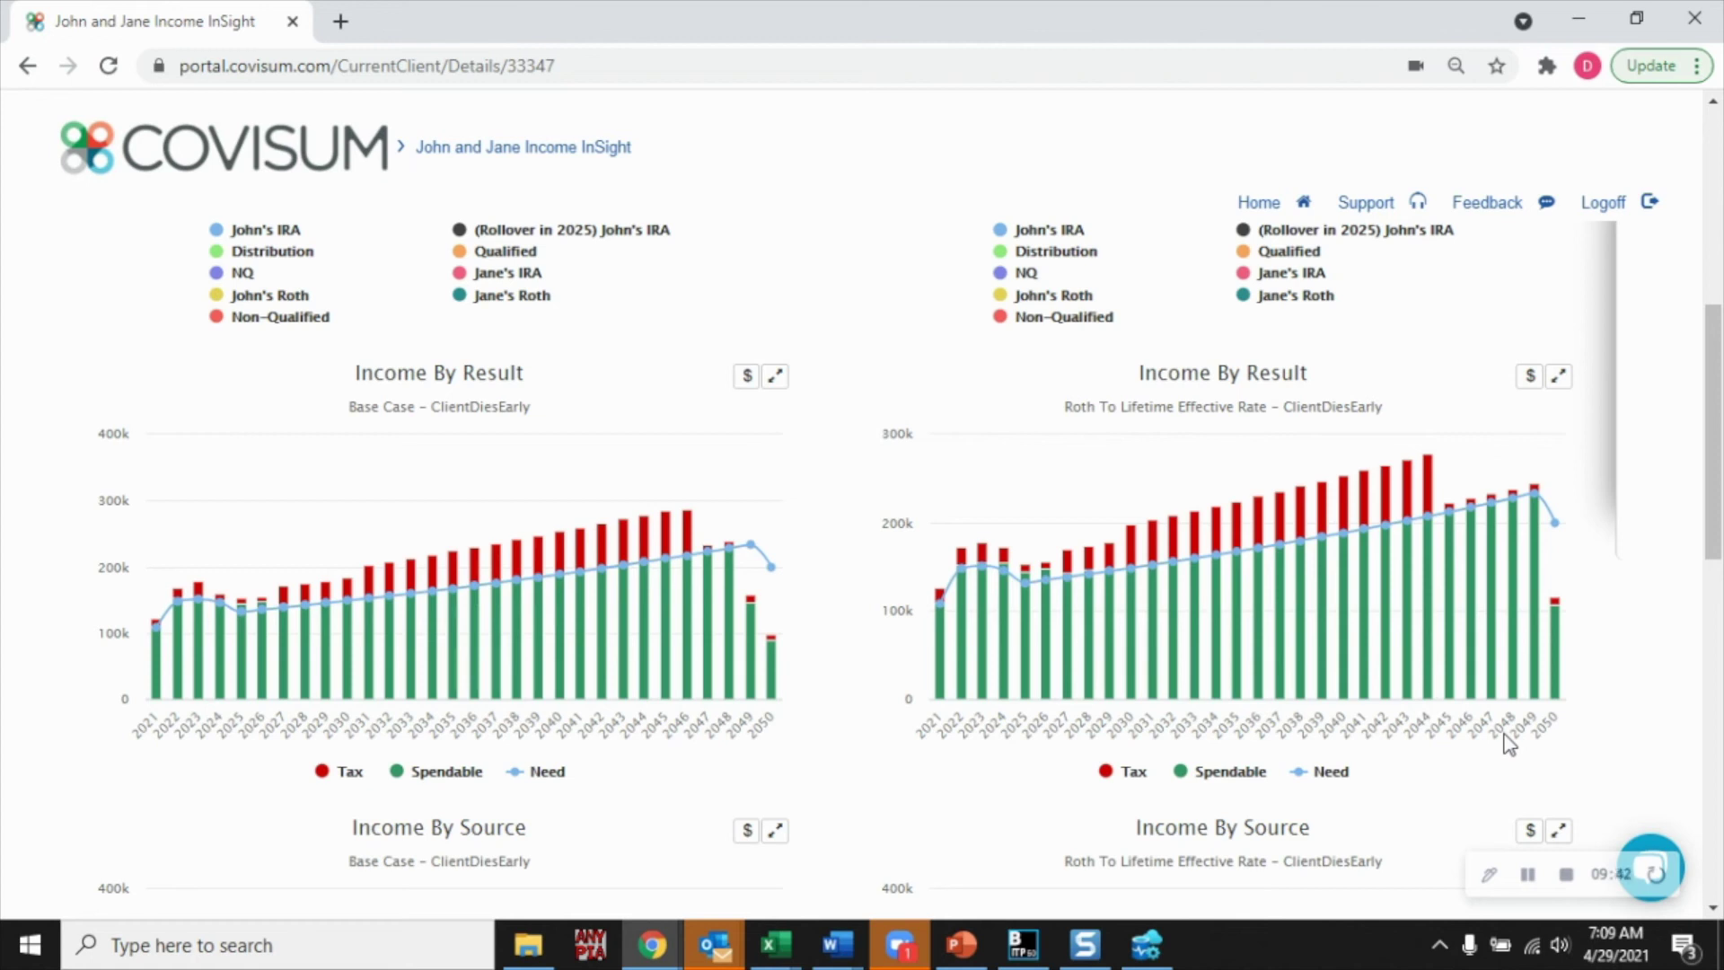
left_click(1527, 875)
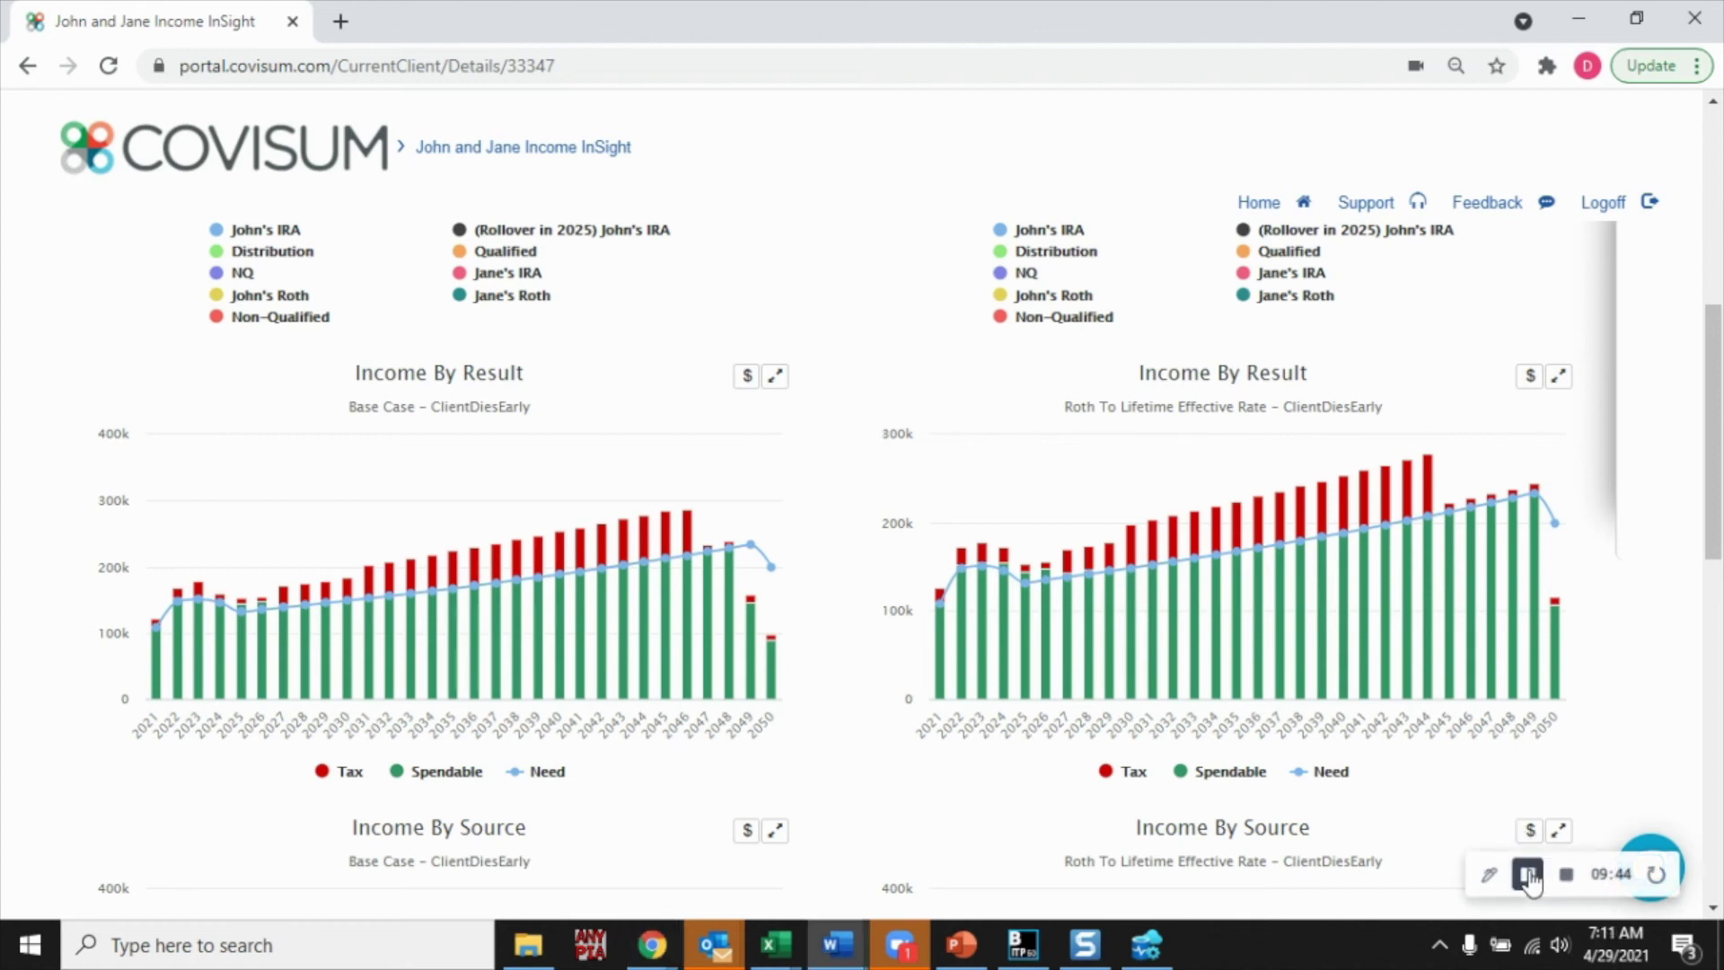
scroll(1334, 719, "down", 5)
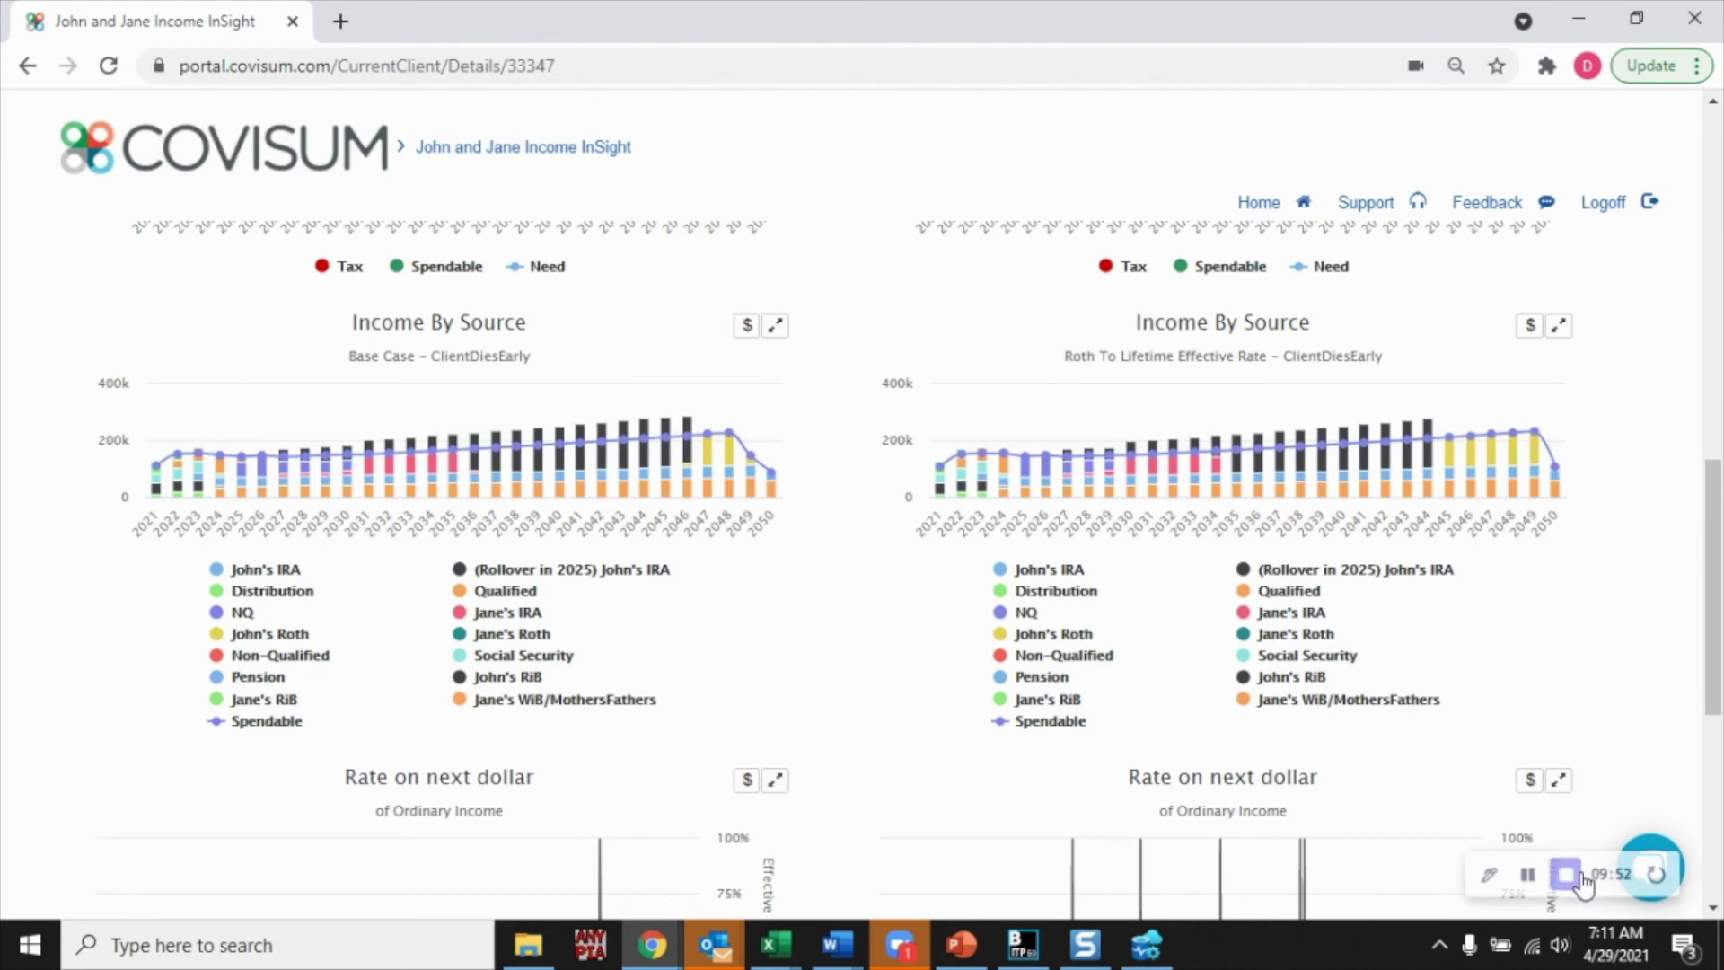
Review the Rate on next dollar charts: Base Case $42,373 @ 22.3% vs Roth plan $61,589 @ 27.0%
scroll(1494, 773, "down", 4)
scroll(1492, 773, "down", 2)
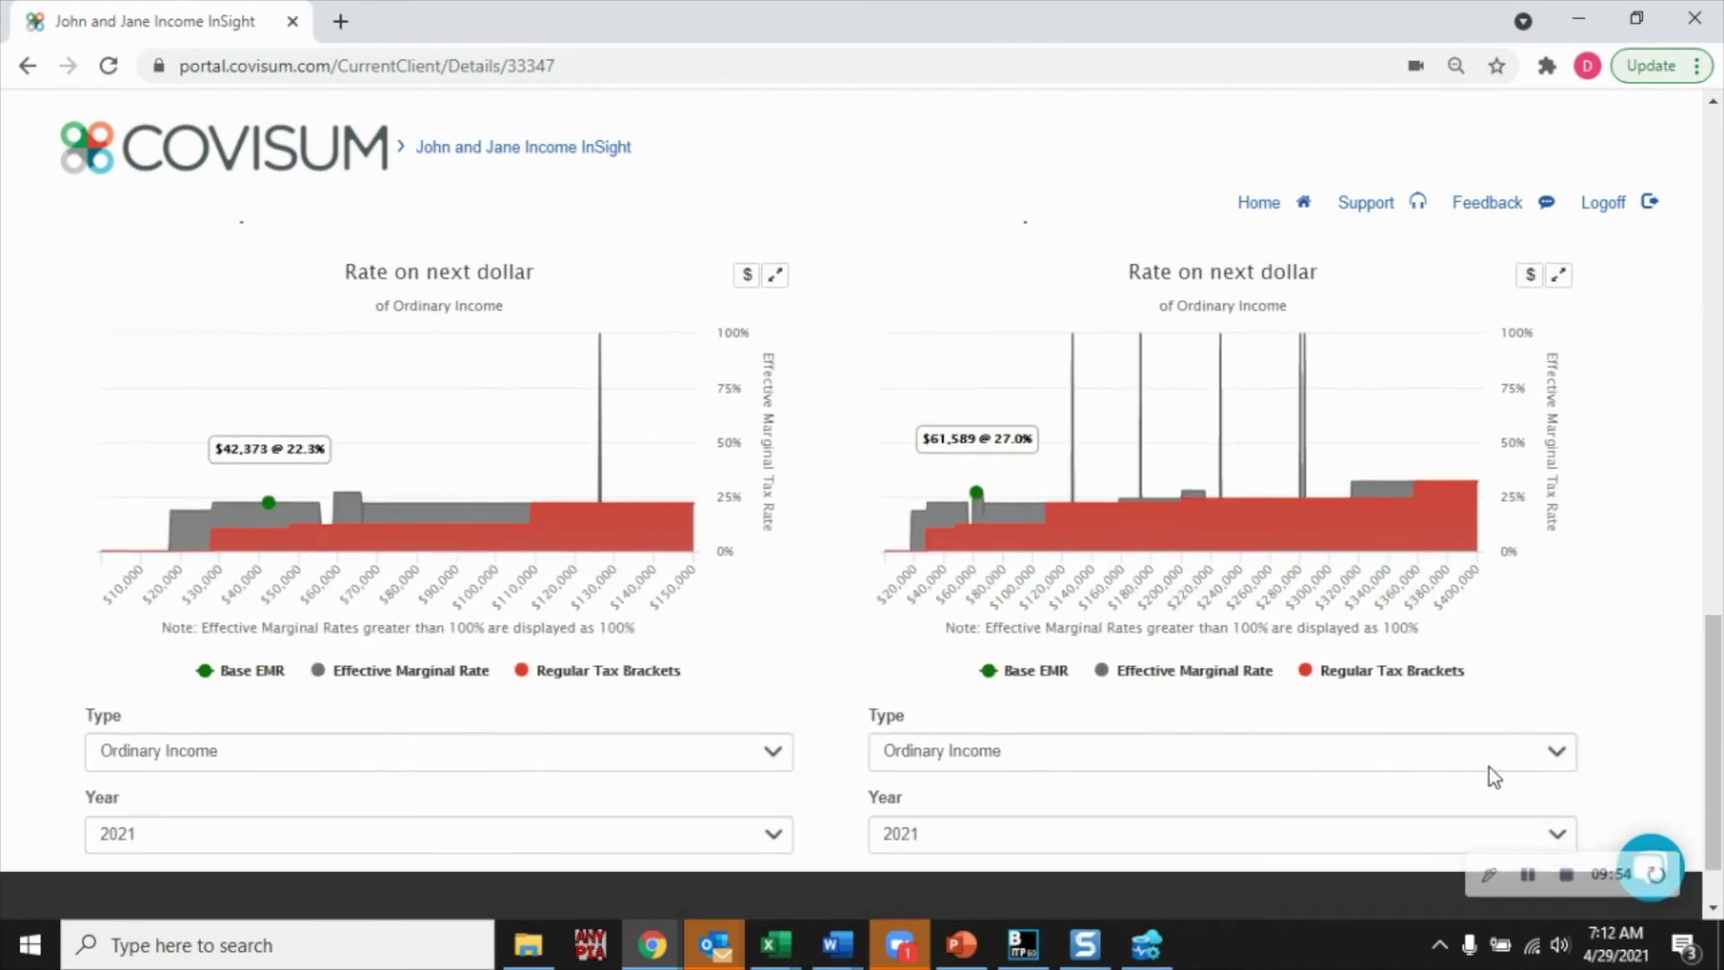
scroll(1488, 767, "up", 2)
left_click(1526, 876)
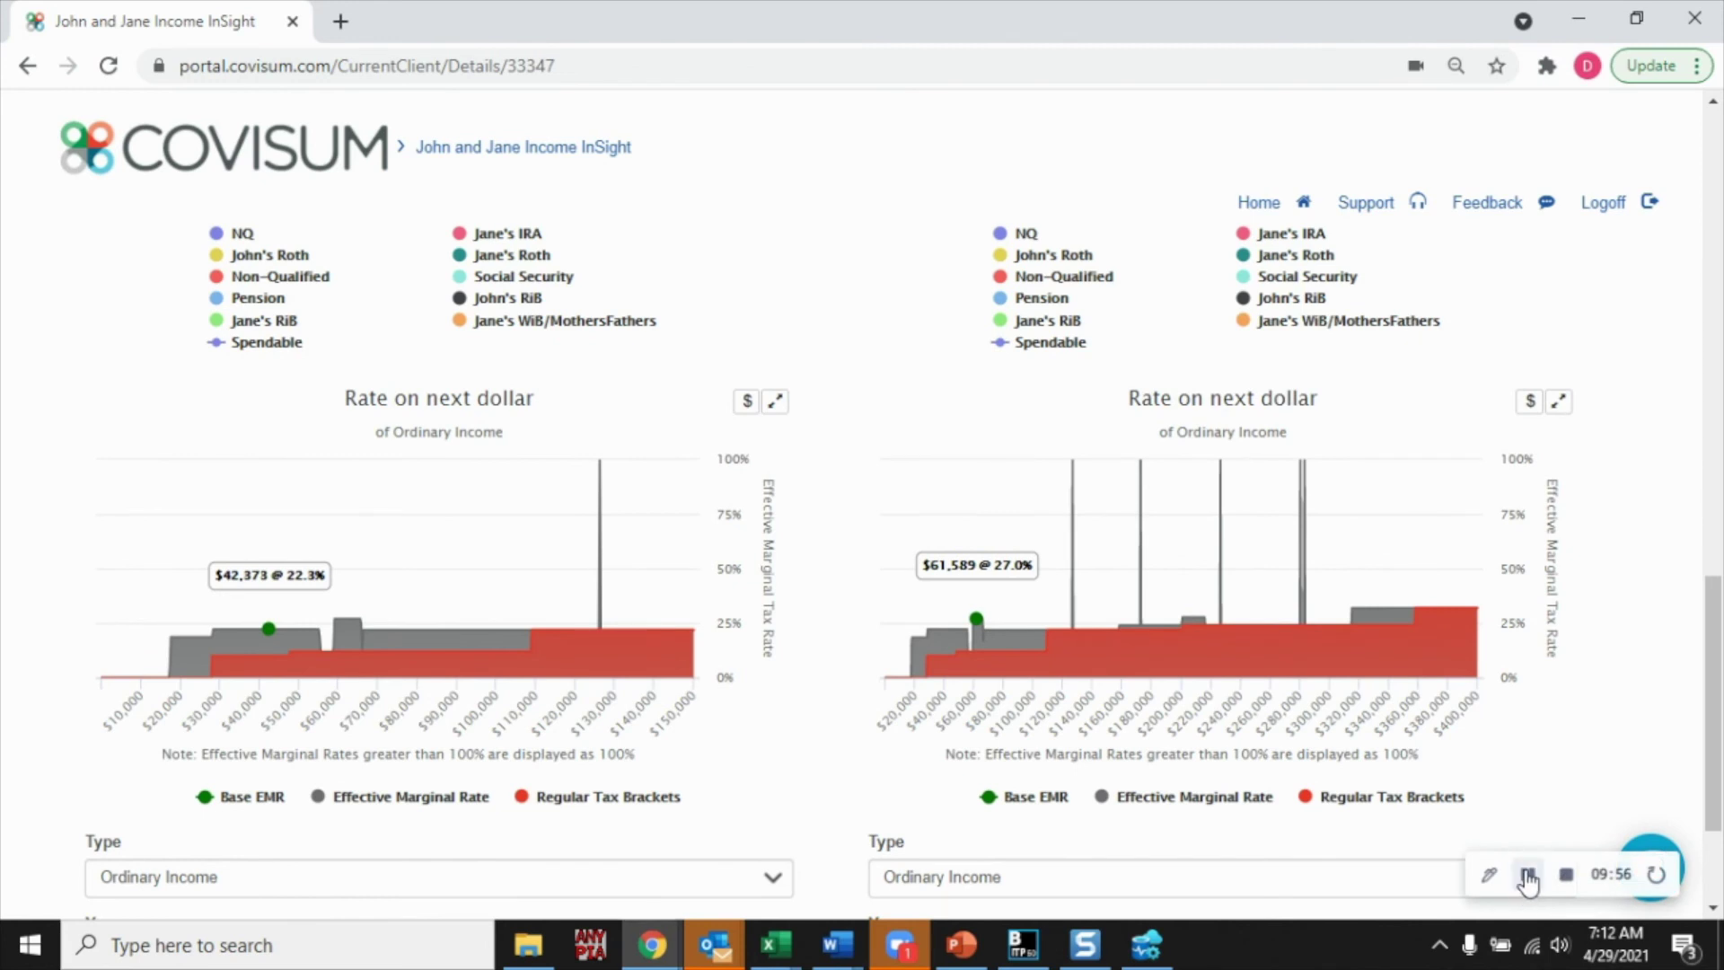